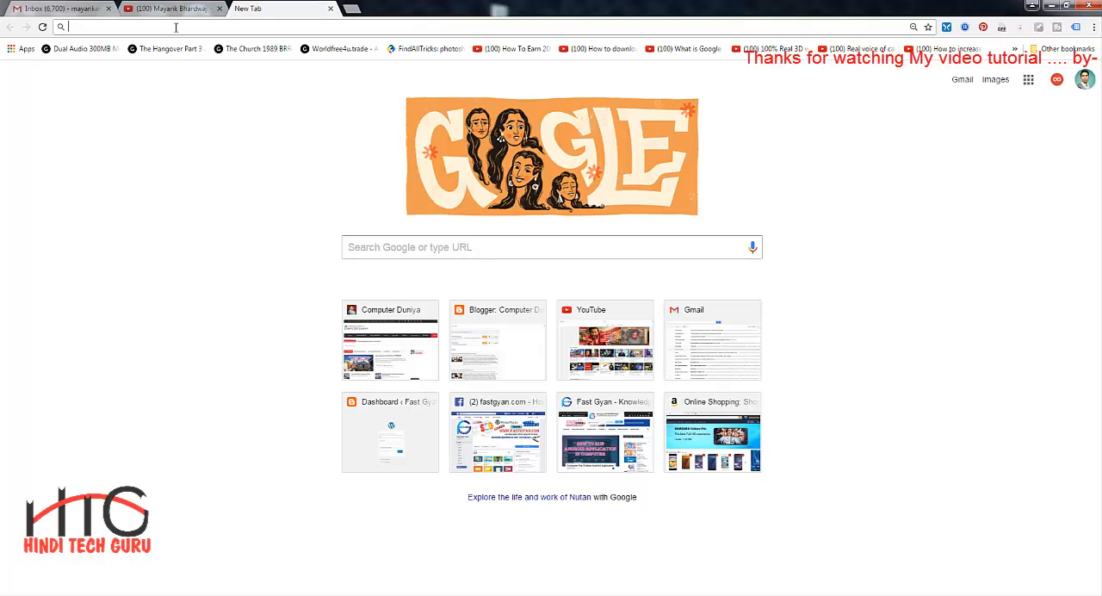
type("www.hinditechguru.com")
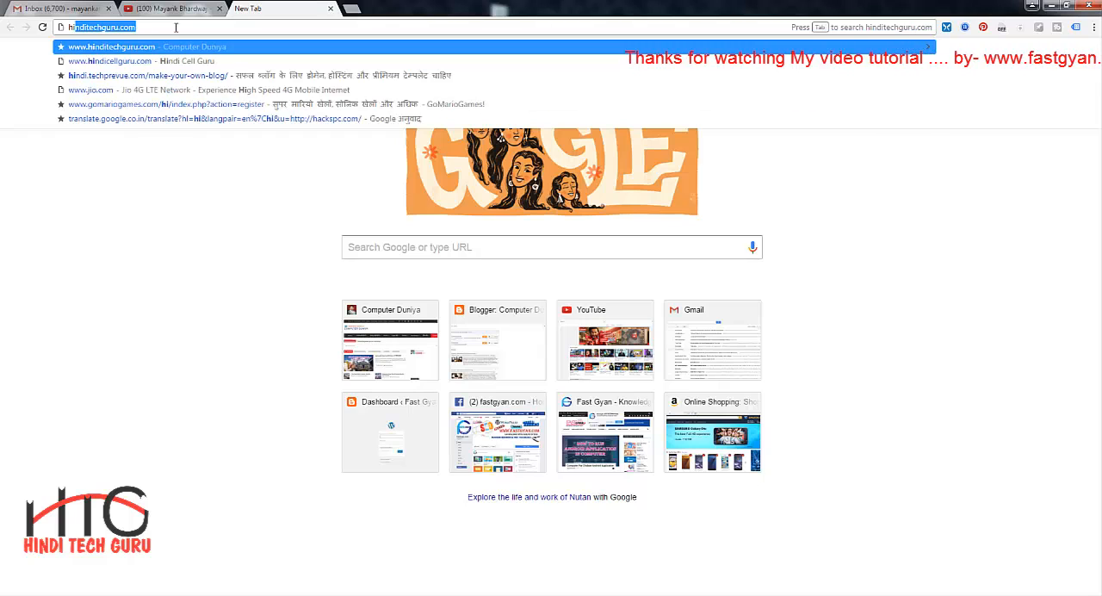
key("Return")
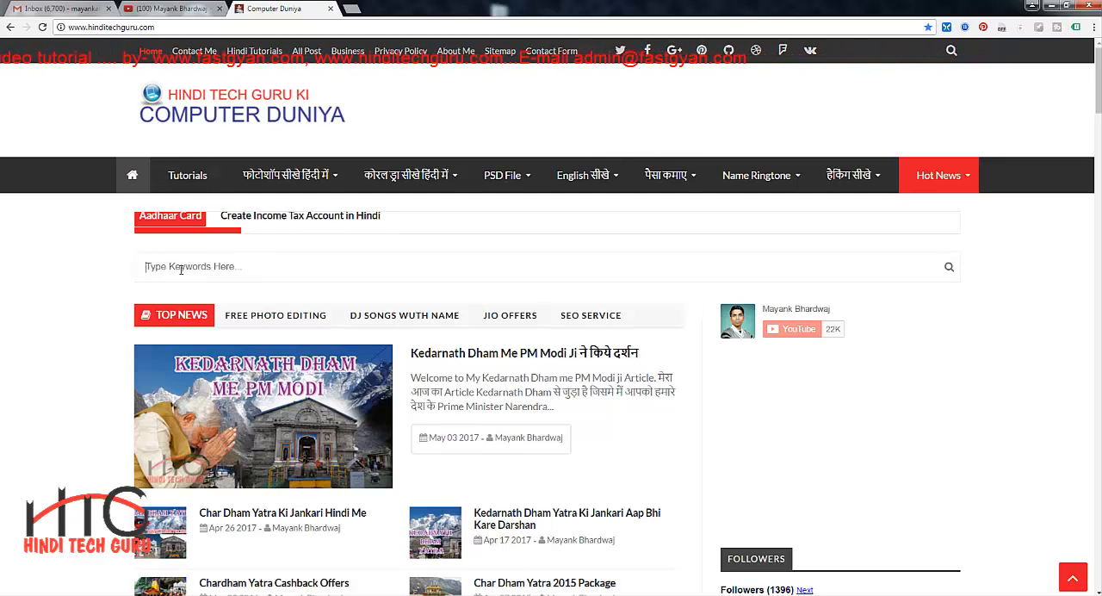
type("income")
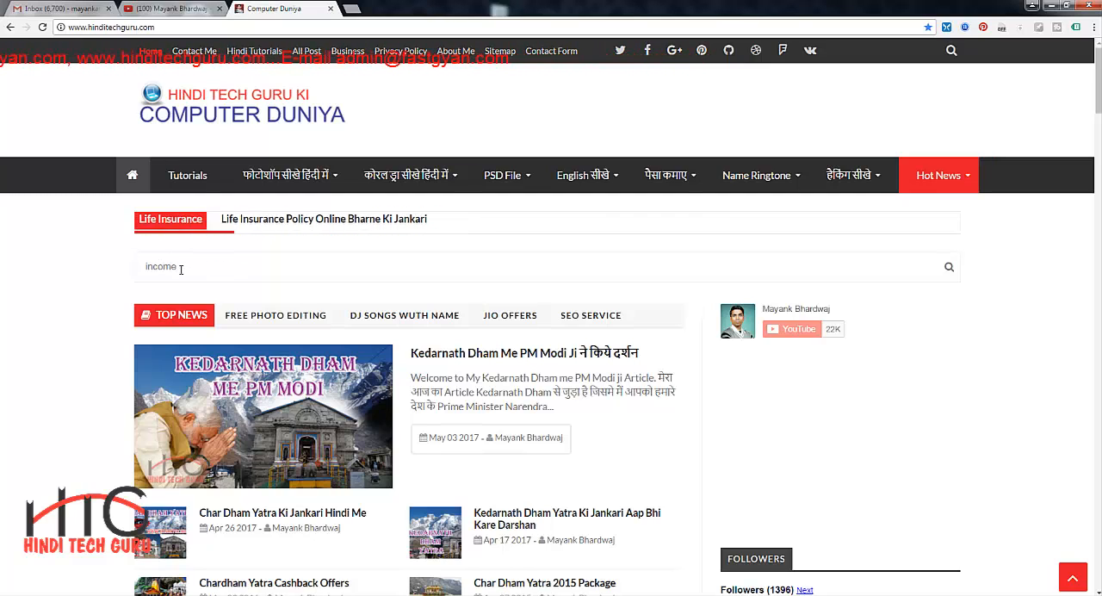
type("tax")
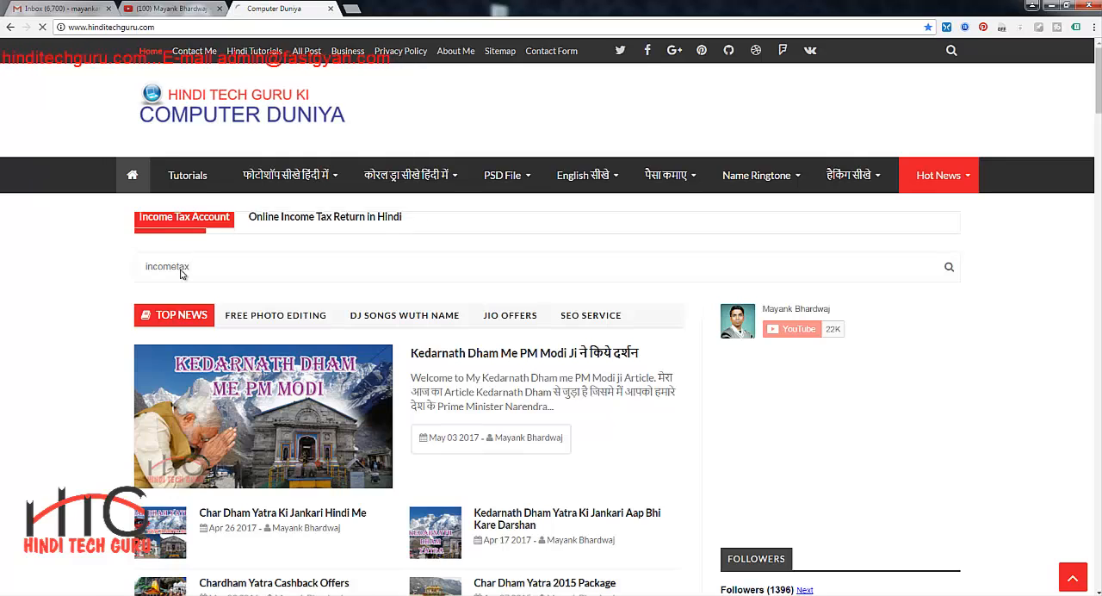
key("Return")
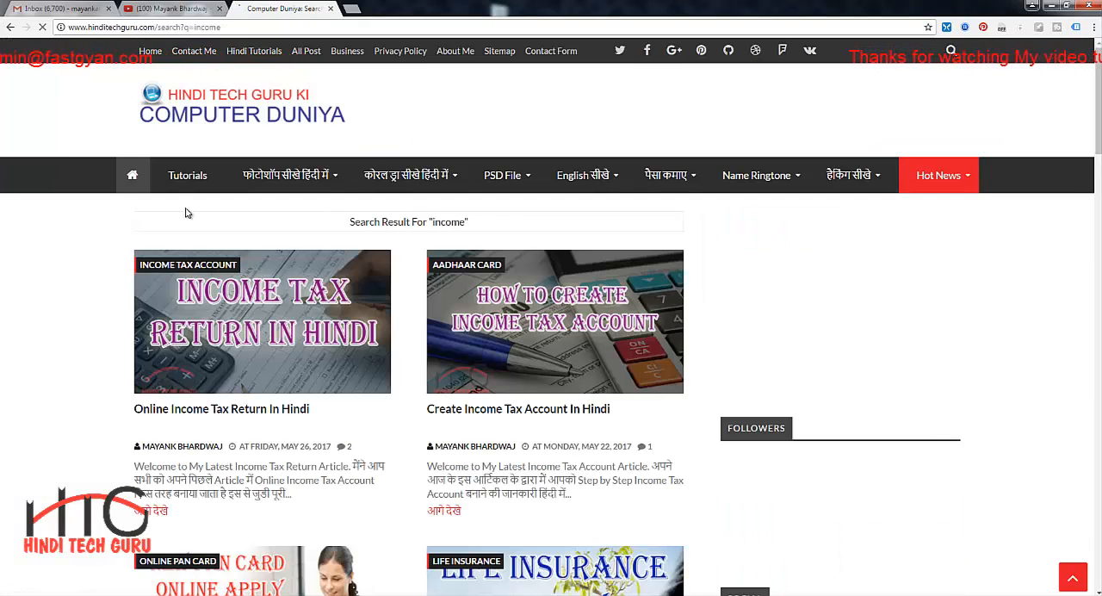
Open the article "Create Income Tax Account In Hindi" from the search results.
scroll(172, 215, "down", 1)
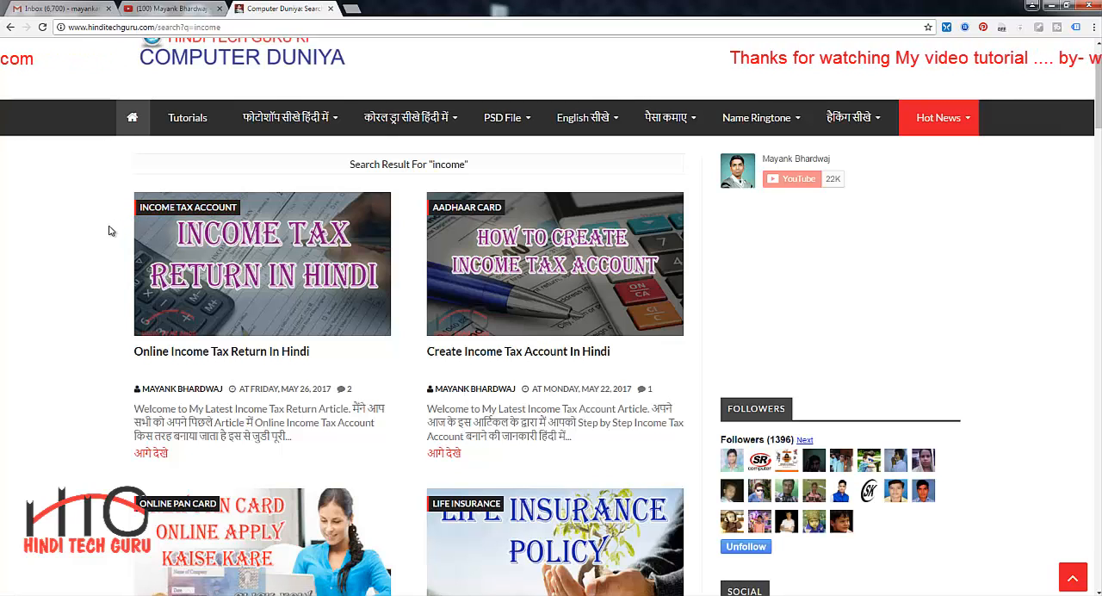
scroll(105, 249, "down", 1)
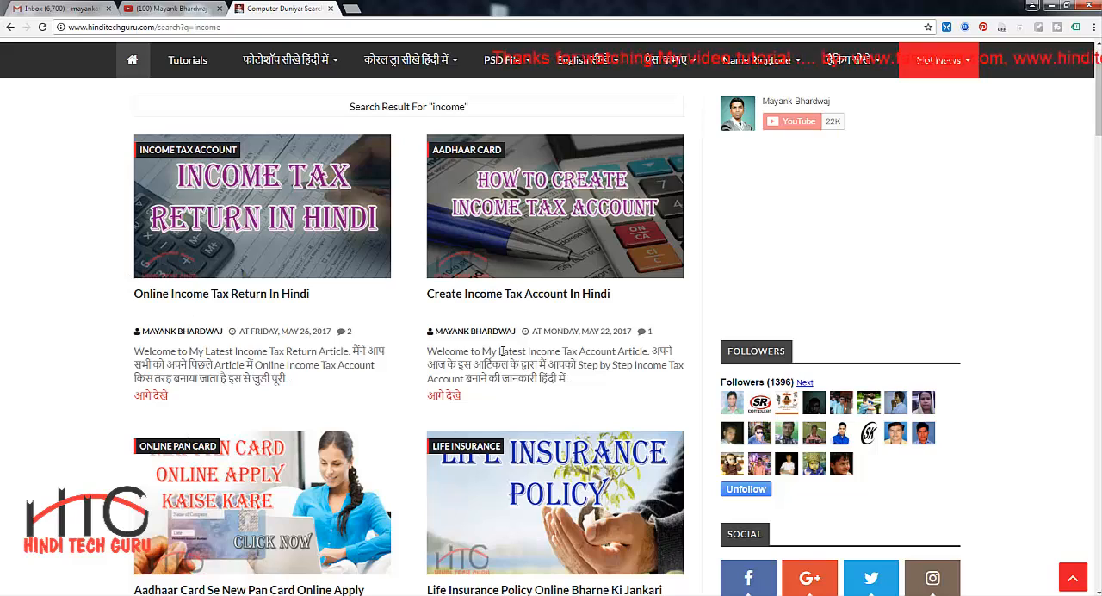
left_click(556, 298)
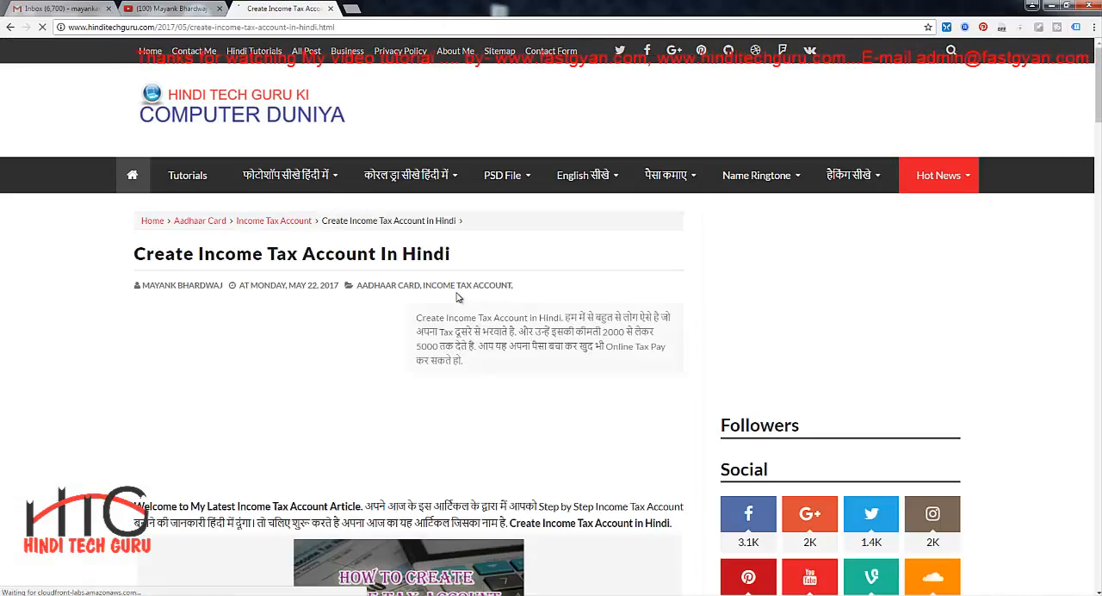
Follow the article's link to the official income tax Registration Form, and close the page it opens.
scroll(465, 318, "down", 3)
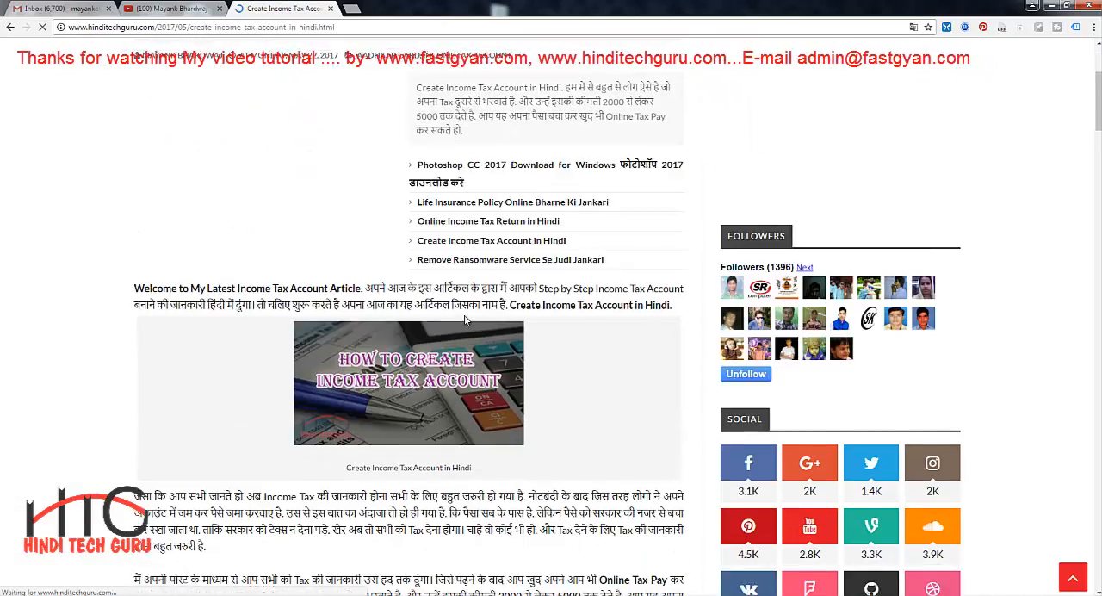
scroll(465, 321, "down", 6)
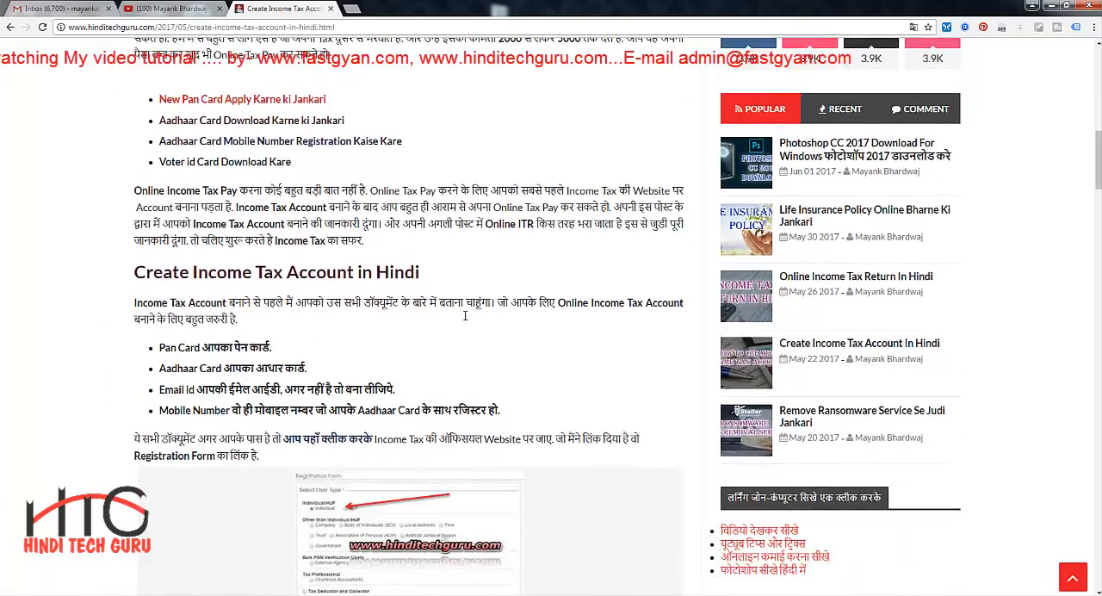
scroll(465, 316, "down", 5)
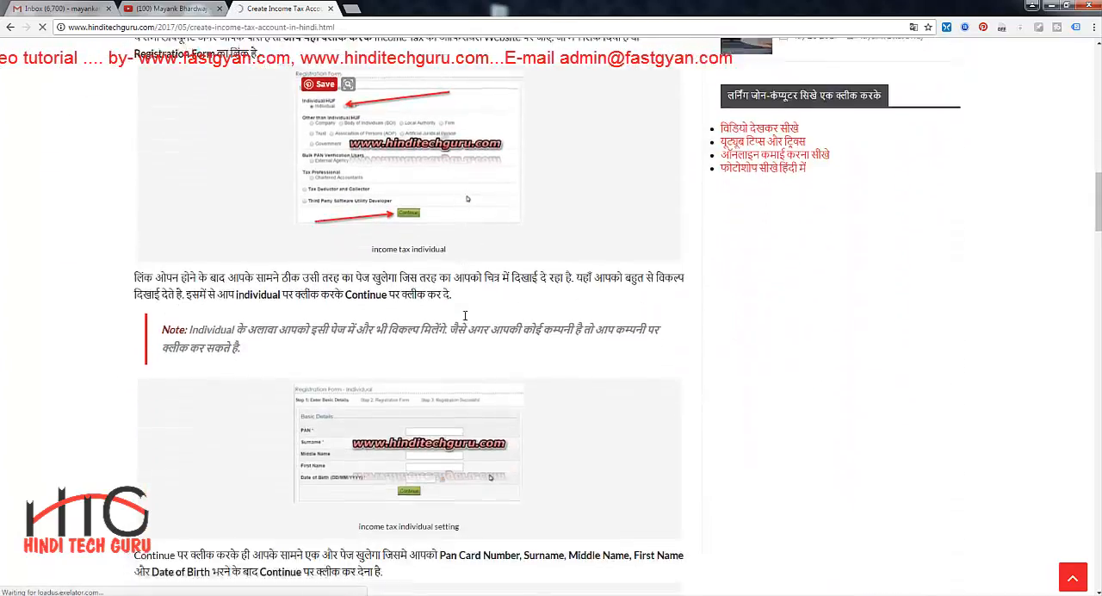
scroll(465, 316, "down", 2)
scroll(465, 318, "down", 4)
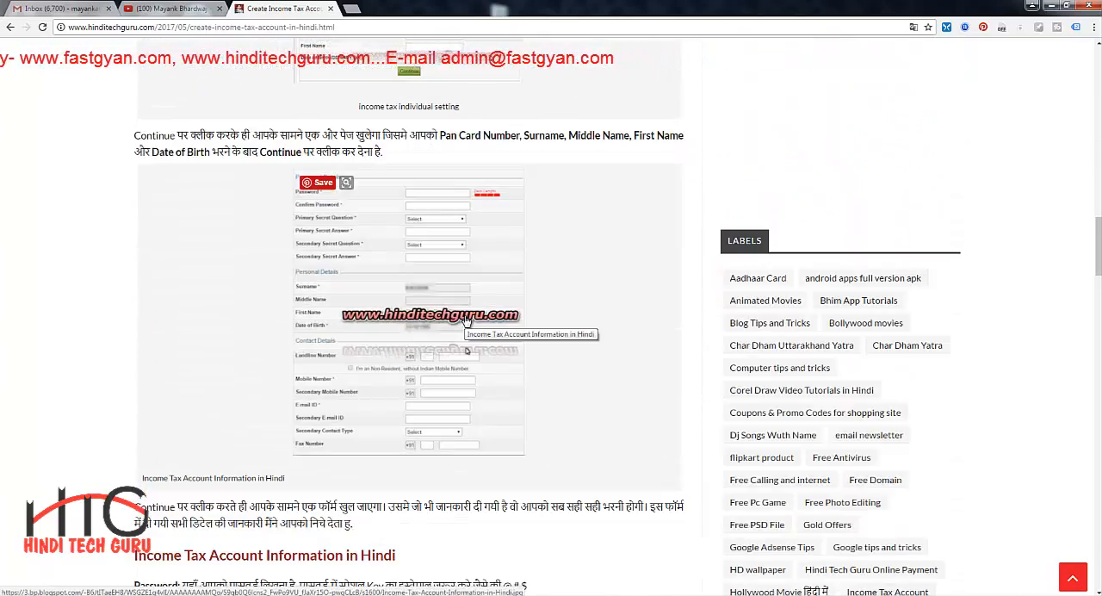
scroll(465, 321, "up", 4)
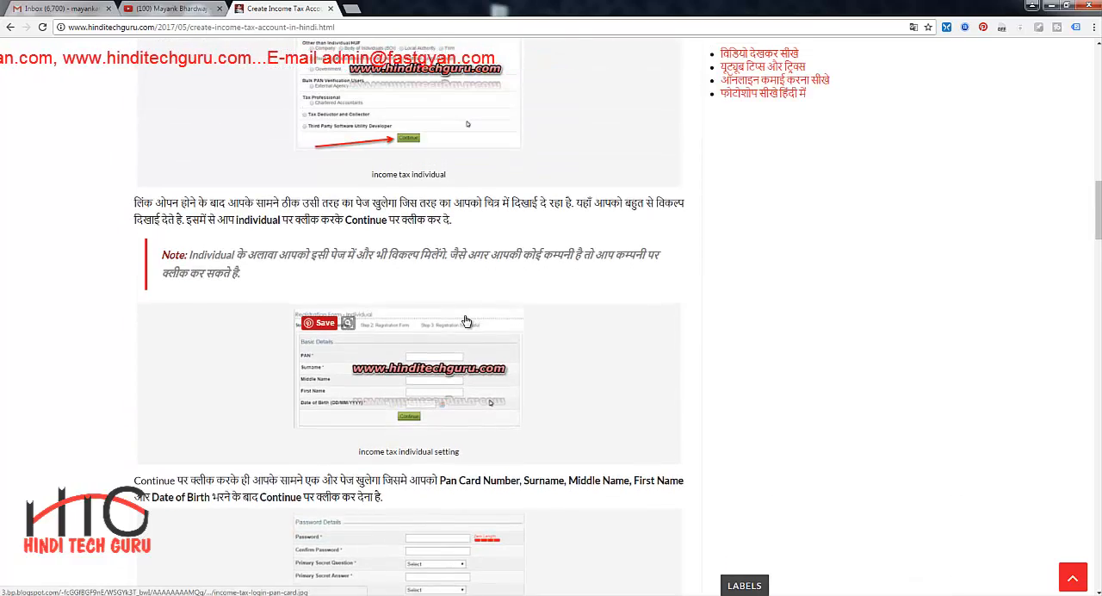
scroll(465, 320, "up", 4)
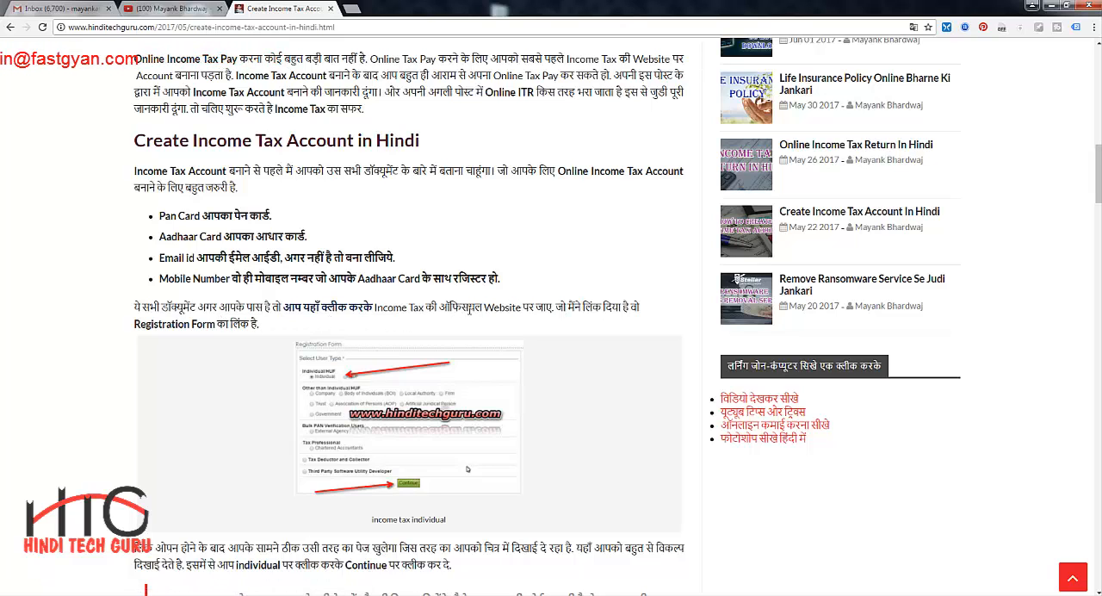
left_click(338, 312)
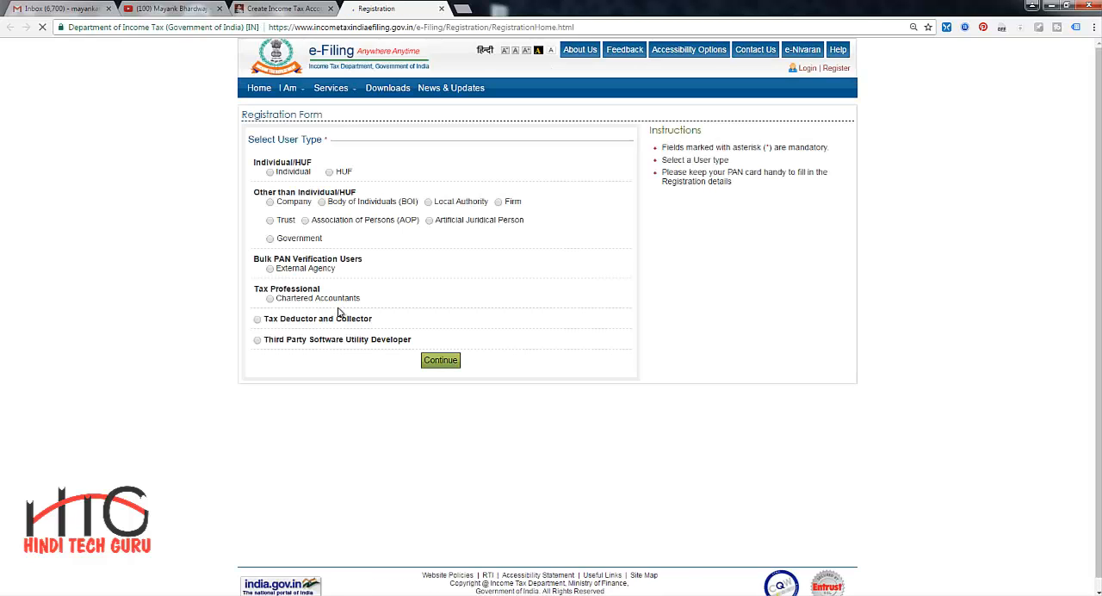
left_click(441, 9)
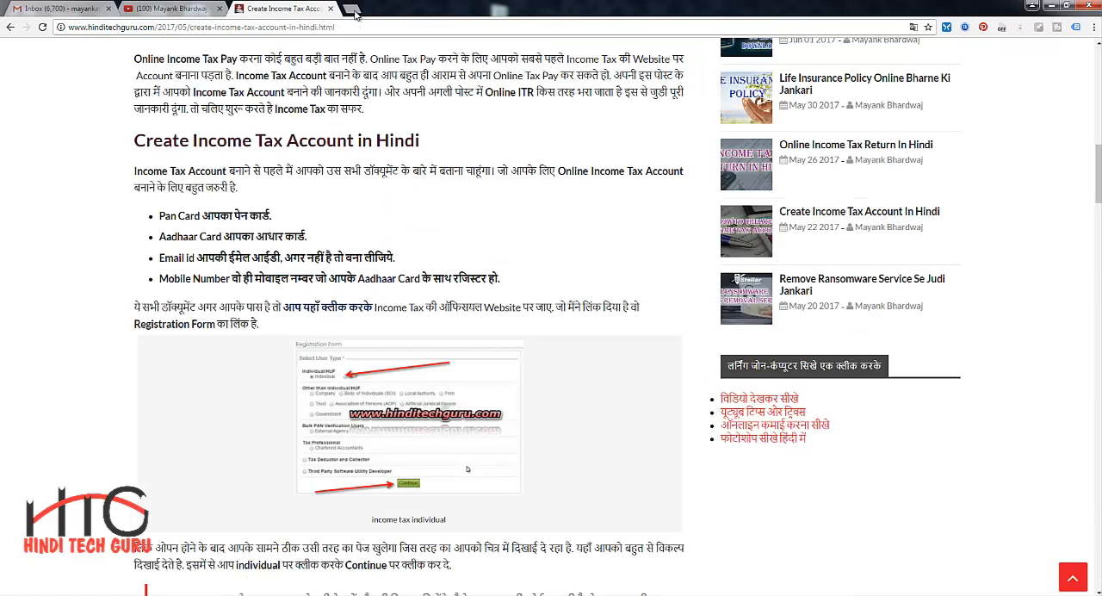
Search Google for income tax in a new browser tab.
left_click(352, 9)
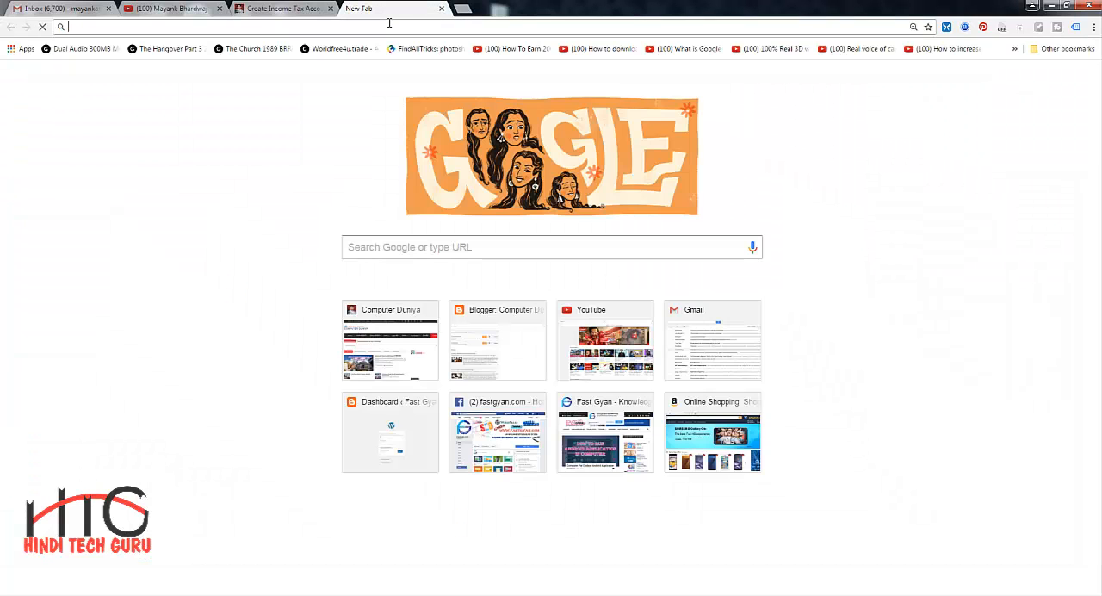
type("income tax")
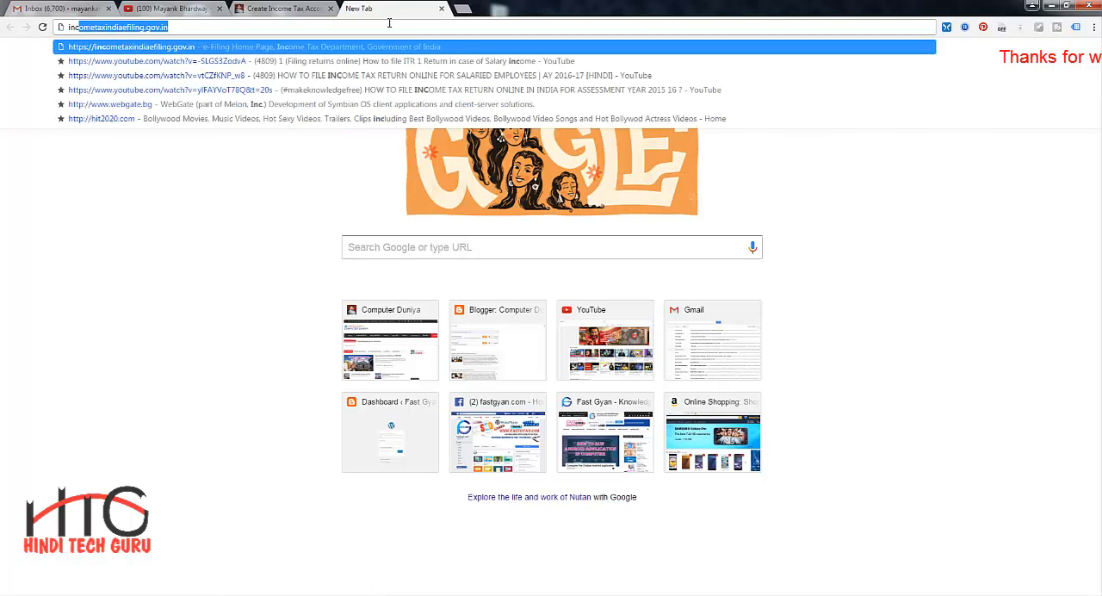
key("Return")
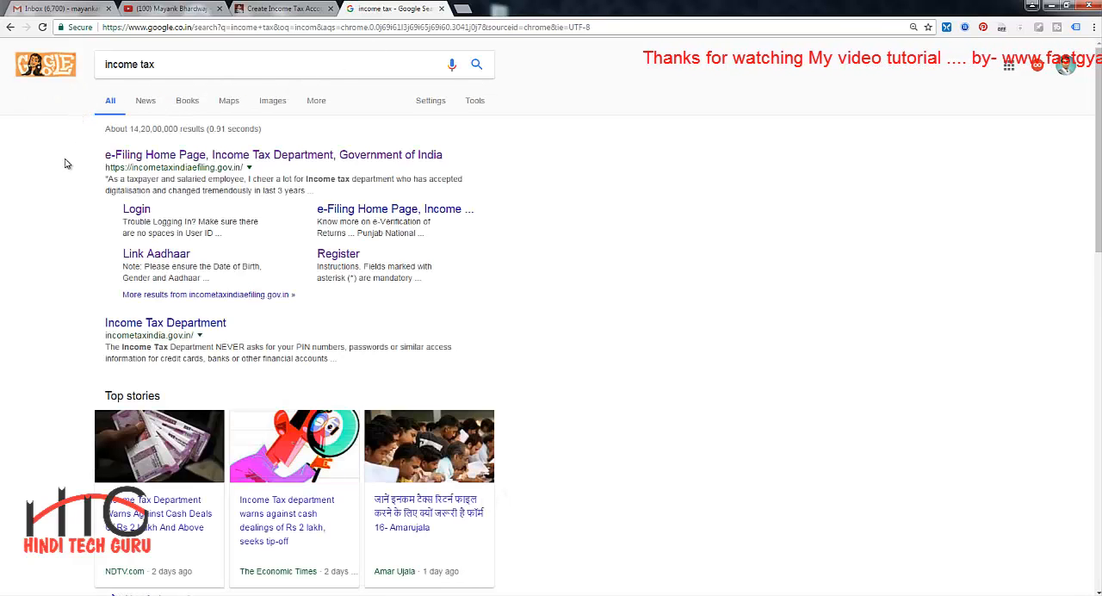
Open the e-Filing site's Register page and continue the registration with the user type Individual.
left_click(336, 258)
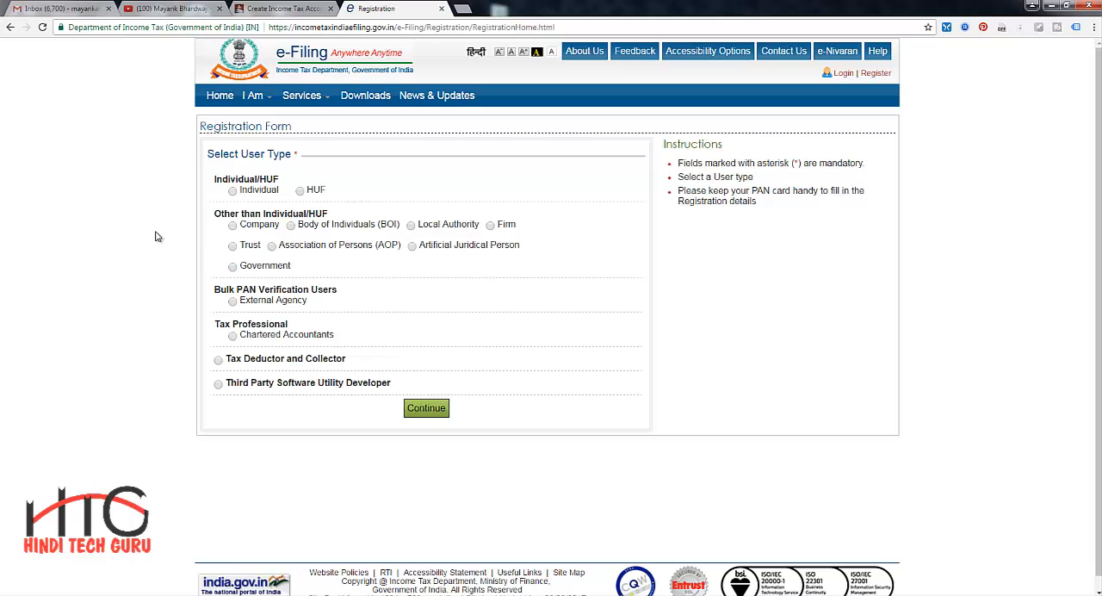
left_click(233, 191)
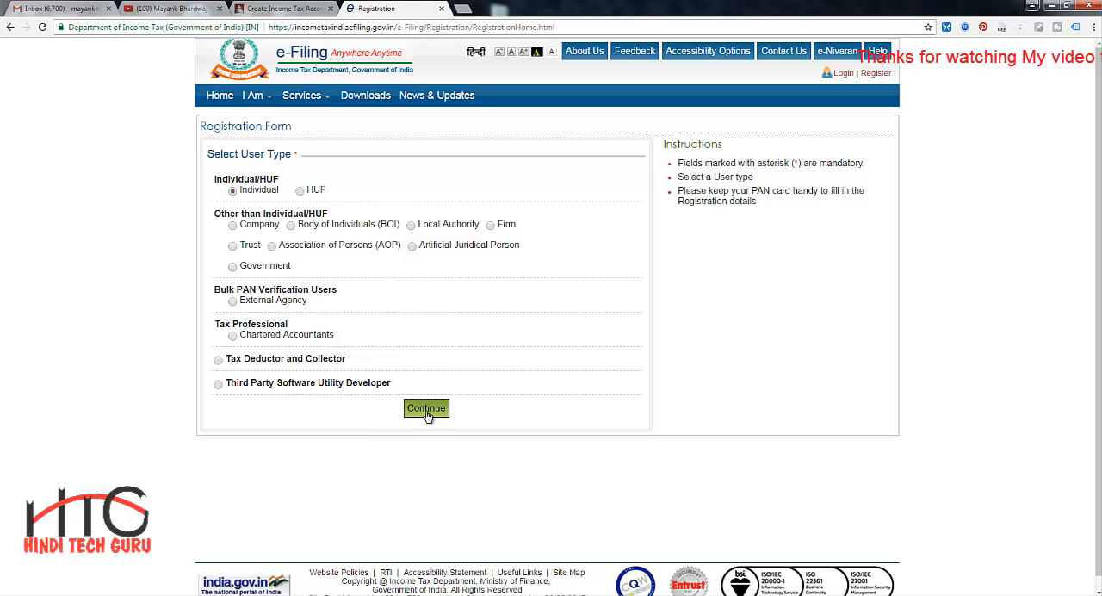
left_click(426, 409)
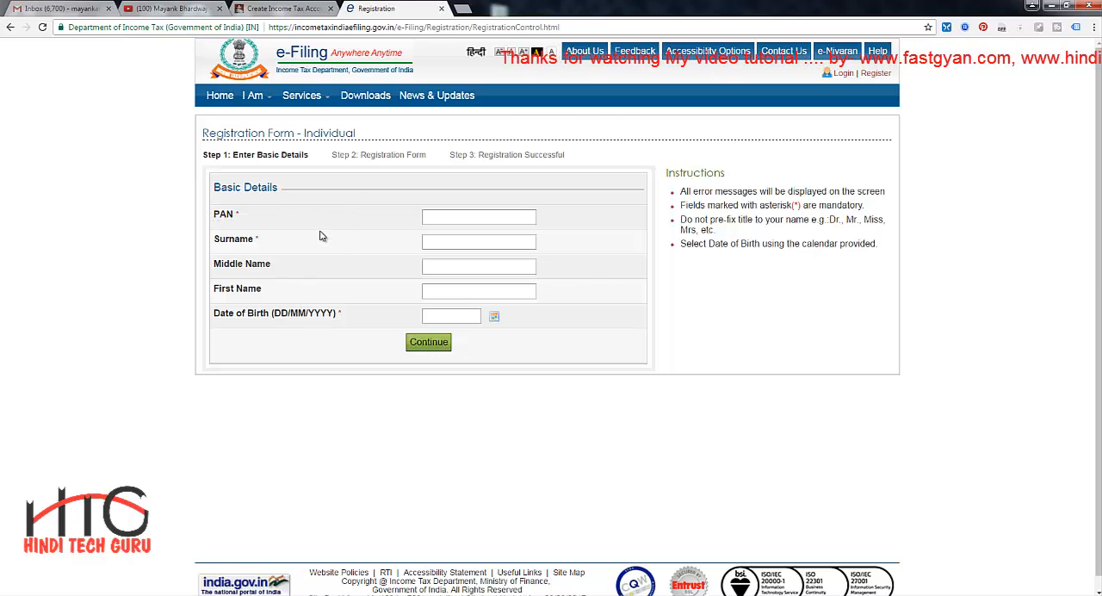
Go through the Basic Details fields for PAN, Surname, Middle Name, First Name and Date of Birth without filling them in.
left_click(444, 221)
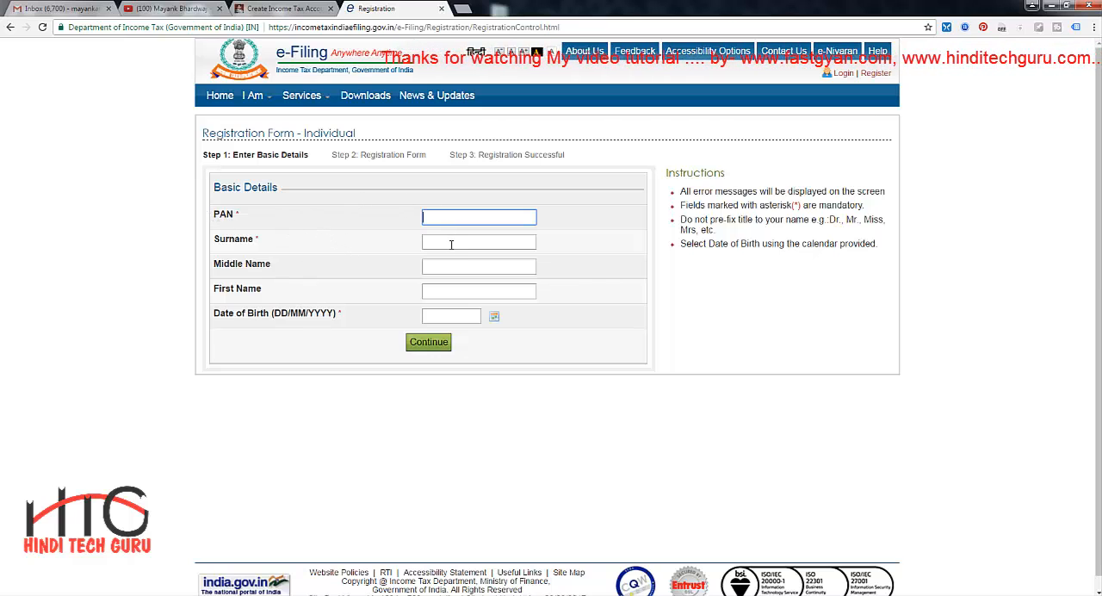
left_click(451, 247)
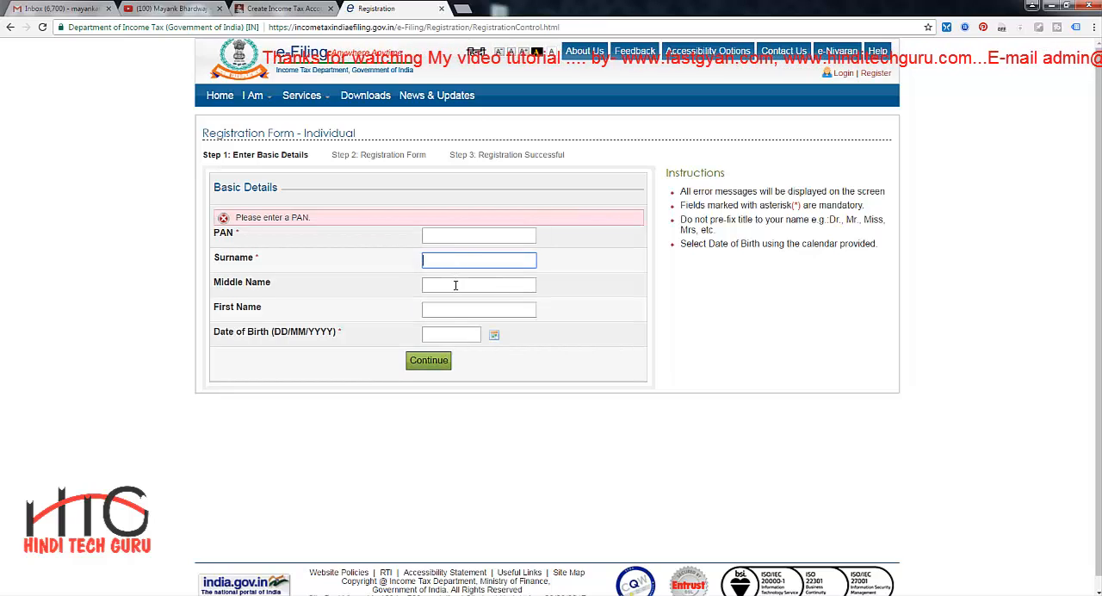
left_click(456, 285)
left_click(459, 328)
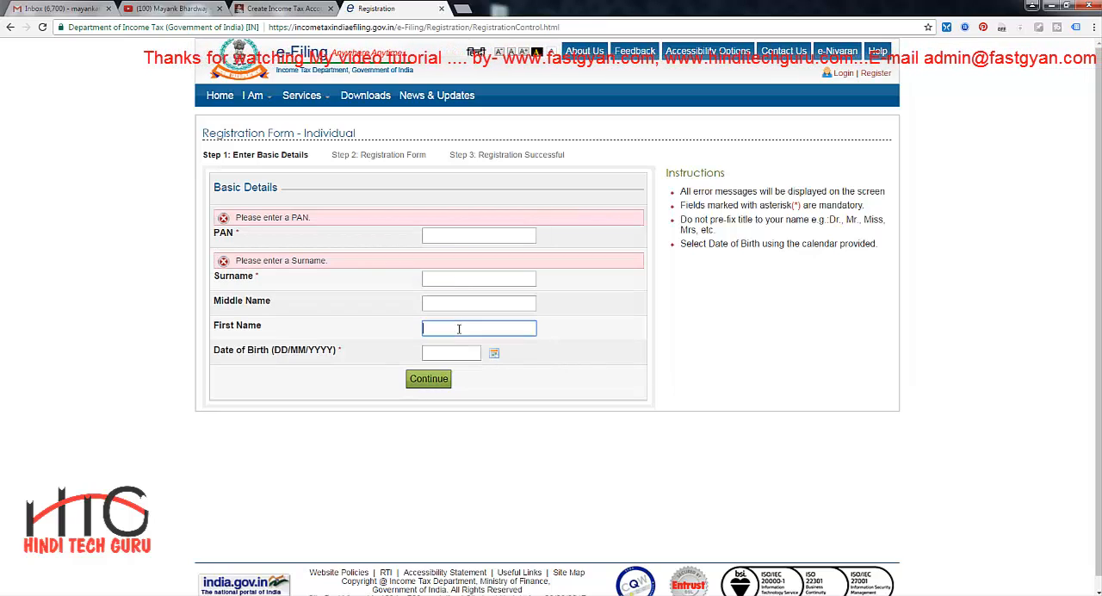
left_click(446, 355)
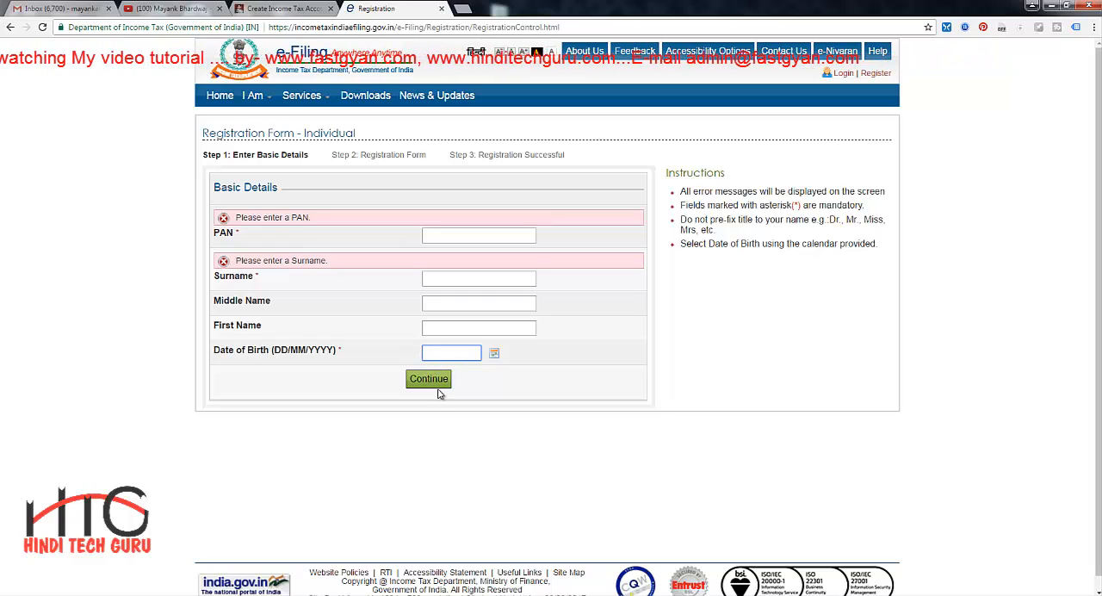
left_click(614, 359)
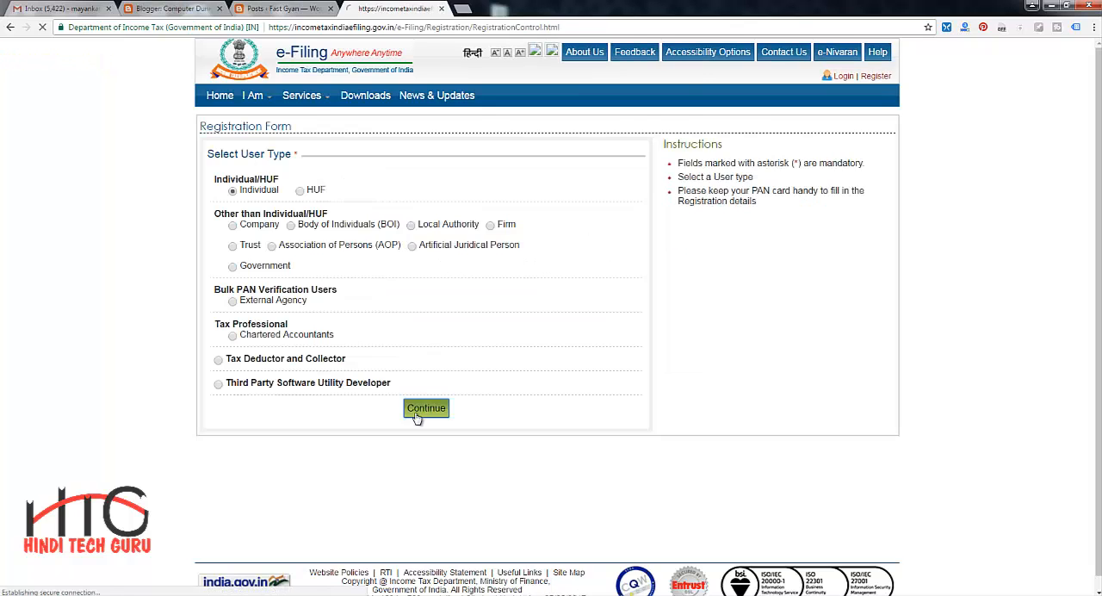
left_click(420, 411)
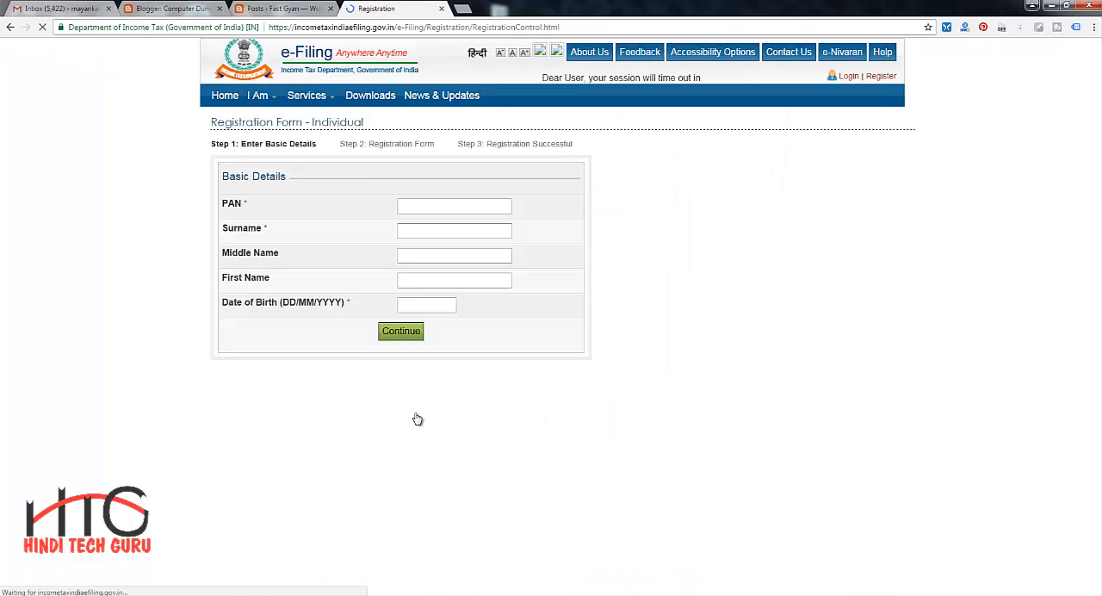
Enter the applicant's PAN card number in the individual registration form.
left_click(428, 221)
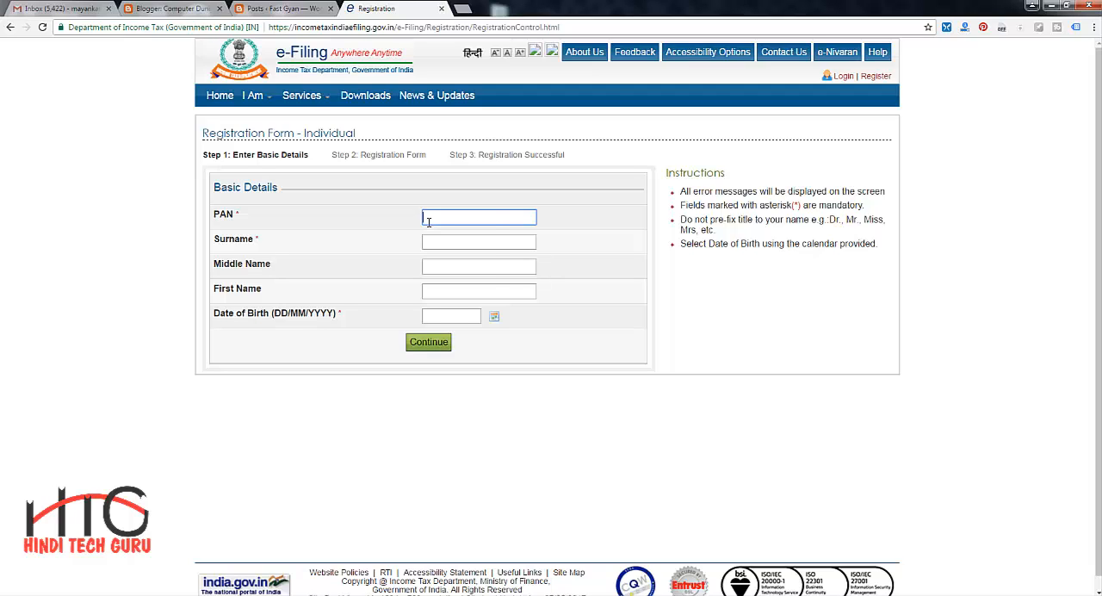
type("???")
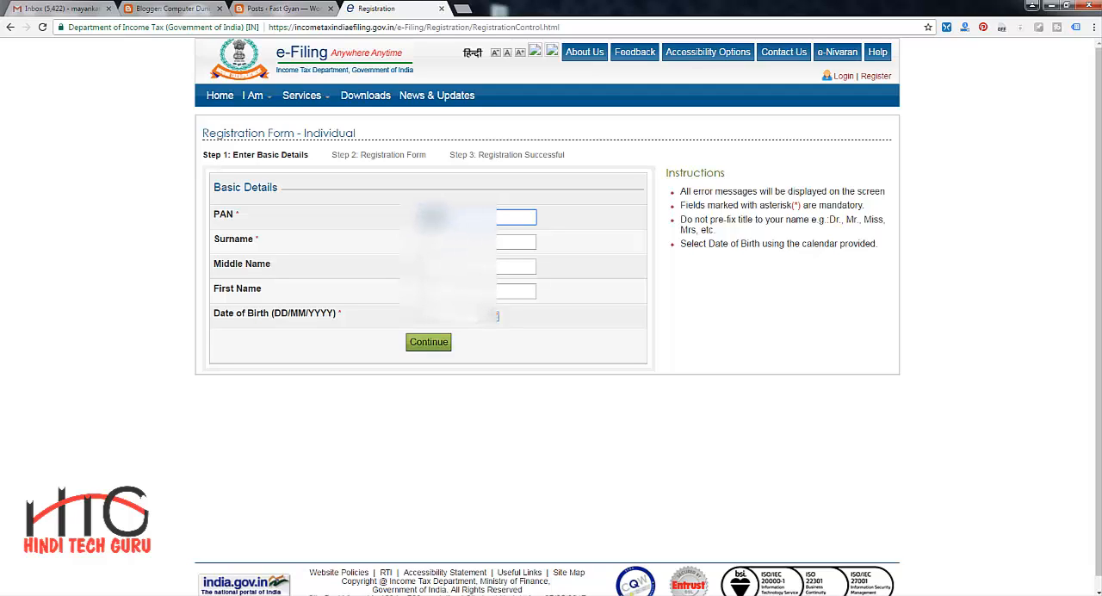
type("???")
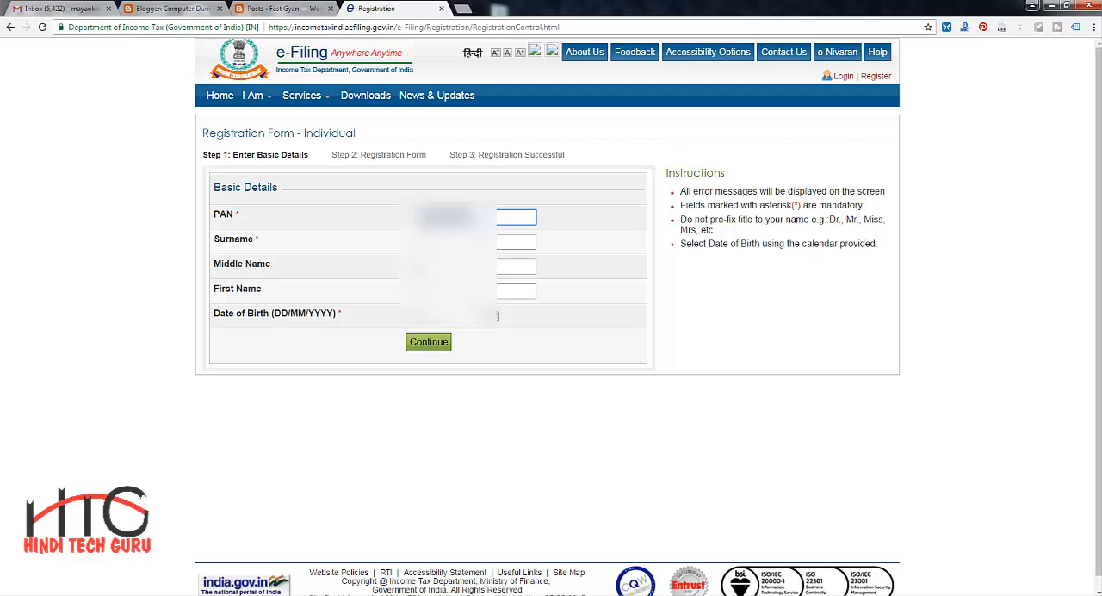
Fill in the applicant's surname, first name and date of birth, skipping the middle name.
left_click(453, 244)
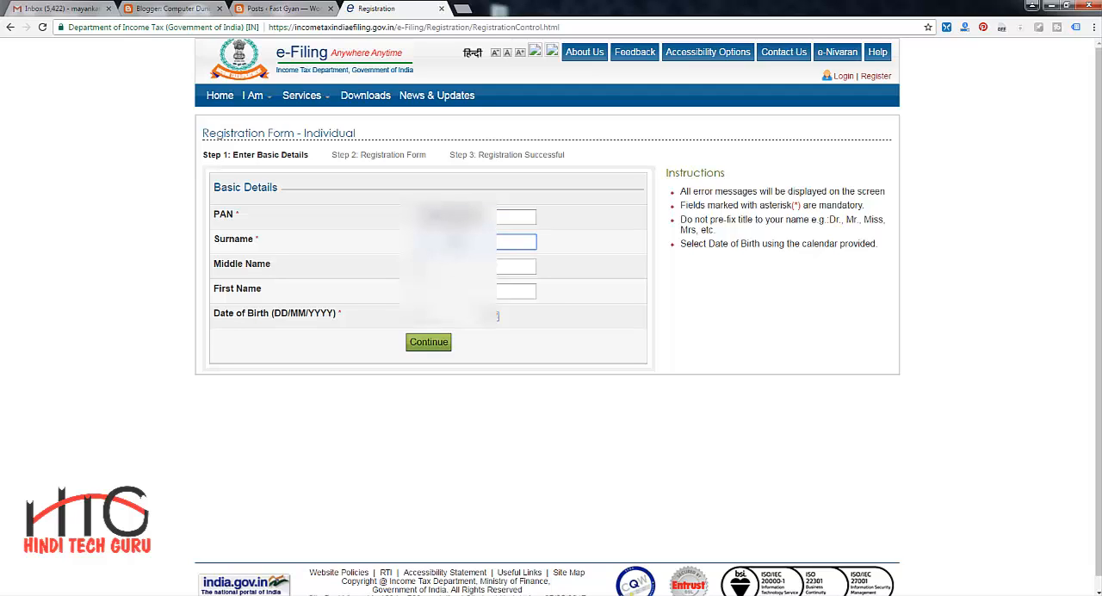
type("???")
key("Tab")
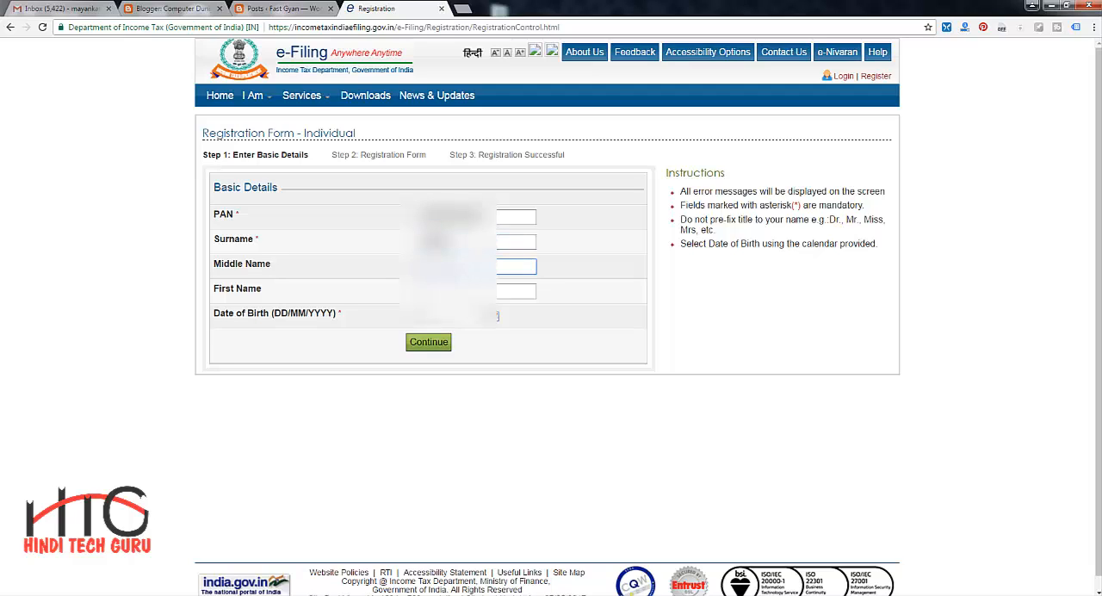
key("Tab")
type("???")
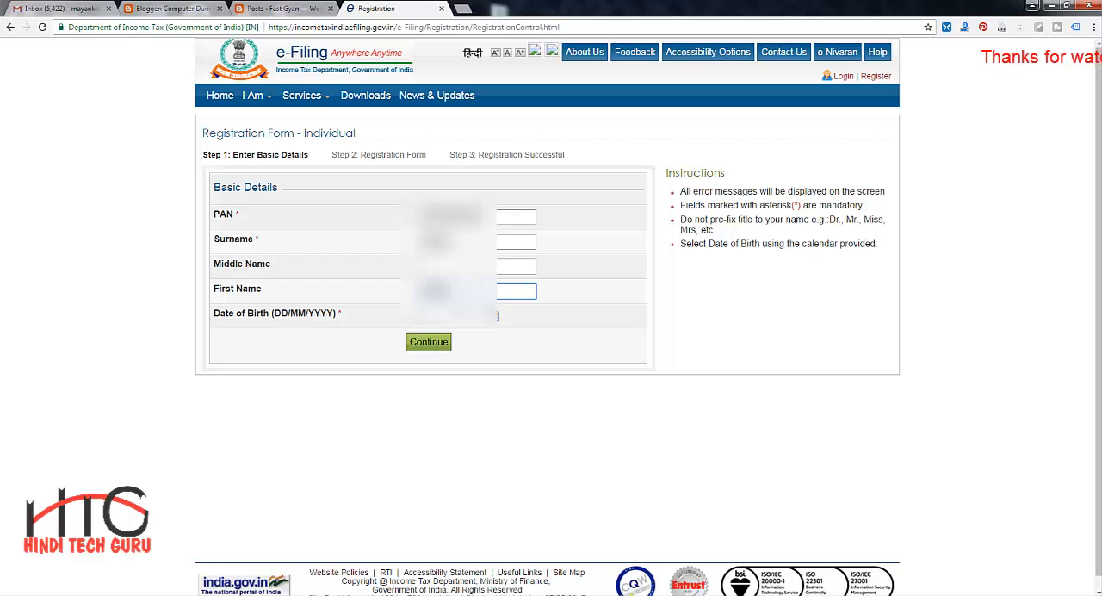
key("Tab")
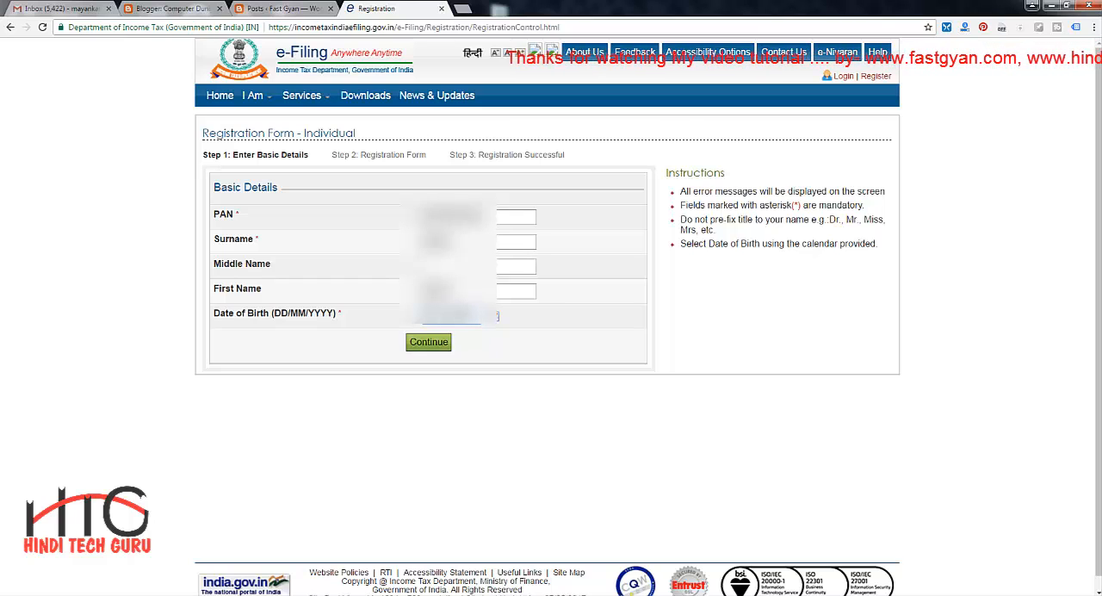
Continue to the registration form and enter the account password, repeating it in the Confirm Password field.
left_click(437, 344)
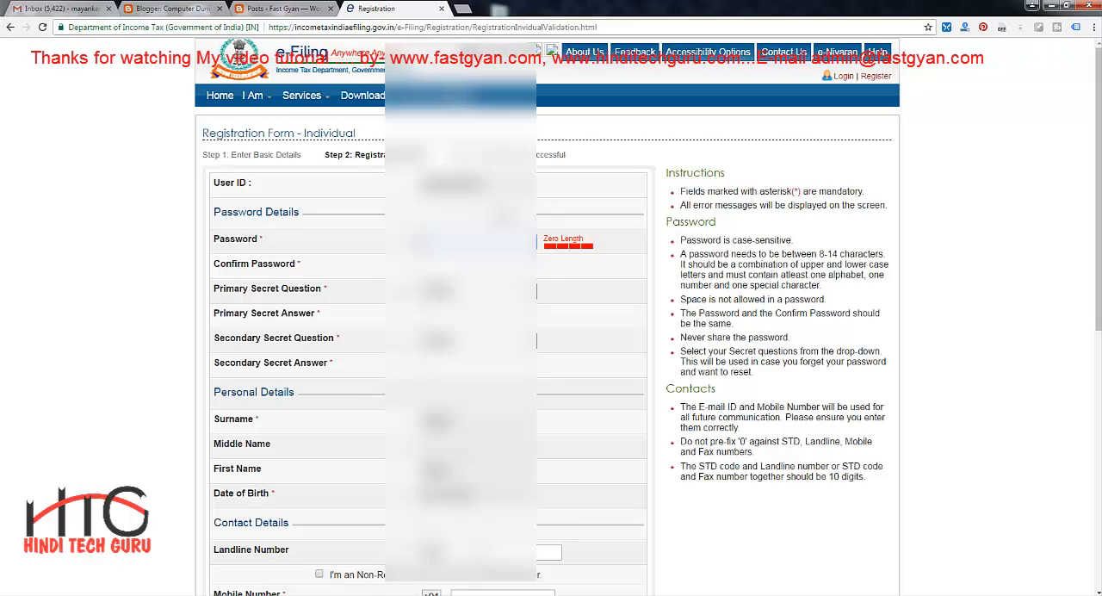
scroll(489, 244, "down", 1)
scroll(489, 244, "up", 1)
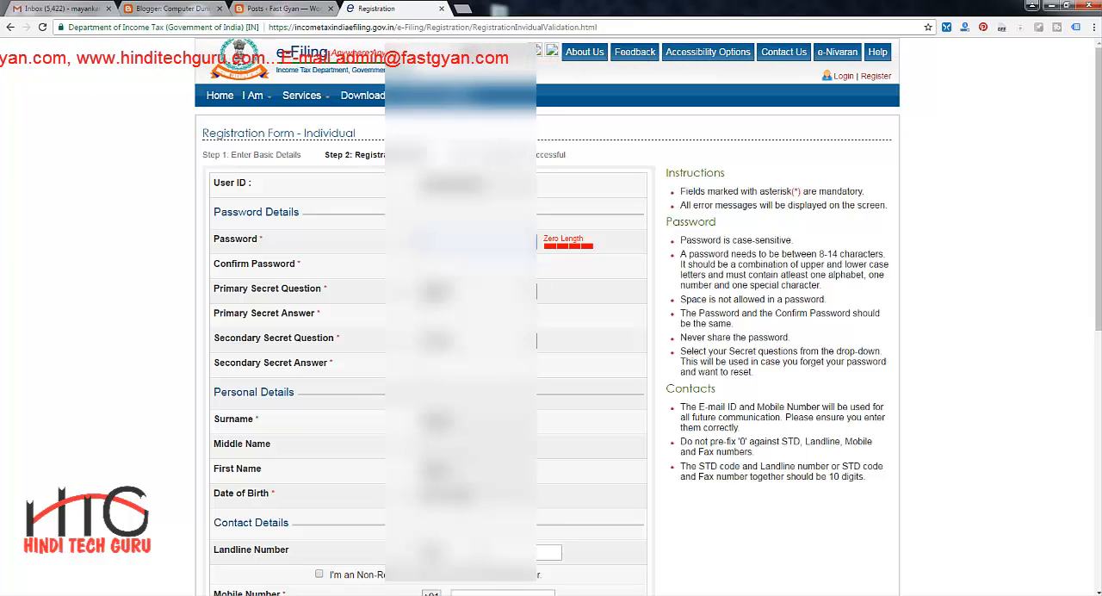
type("•")
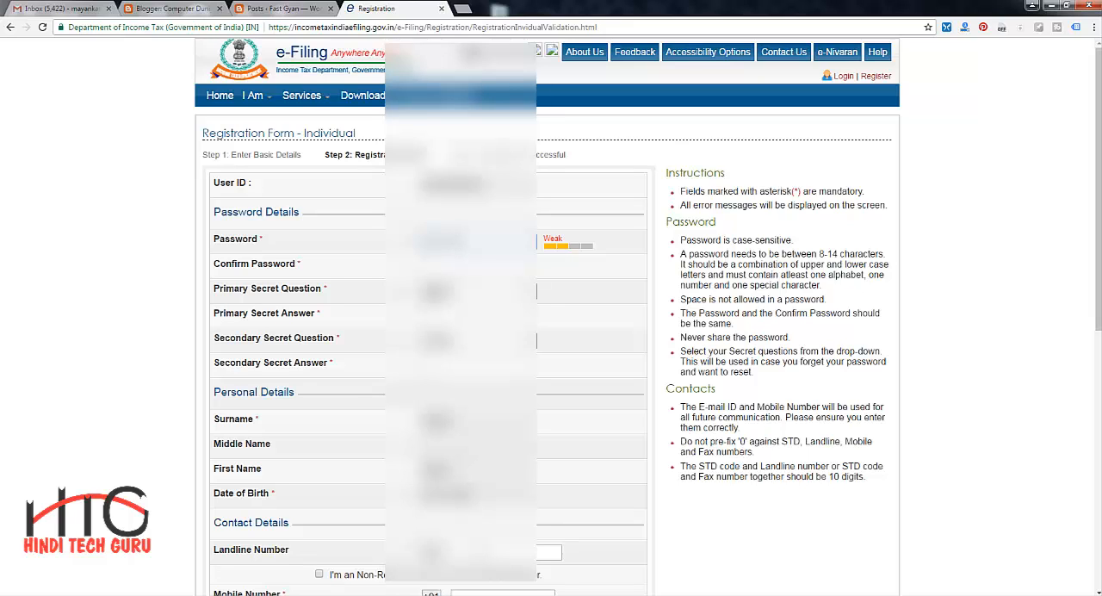
left_click(469, 266)
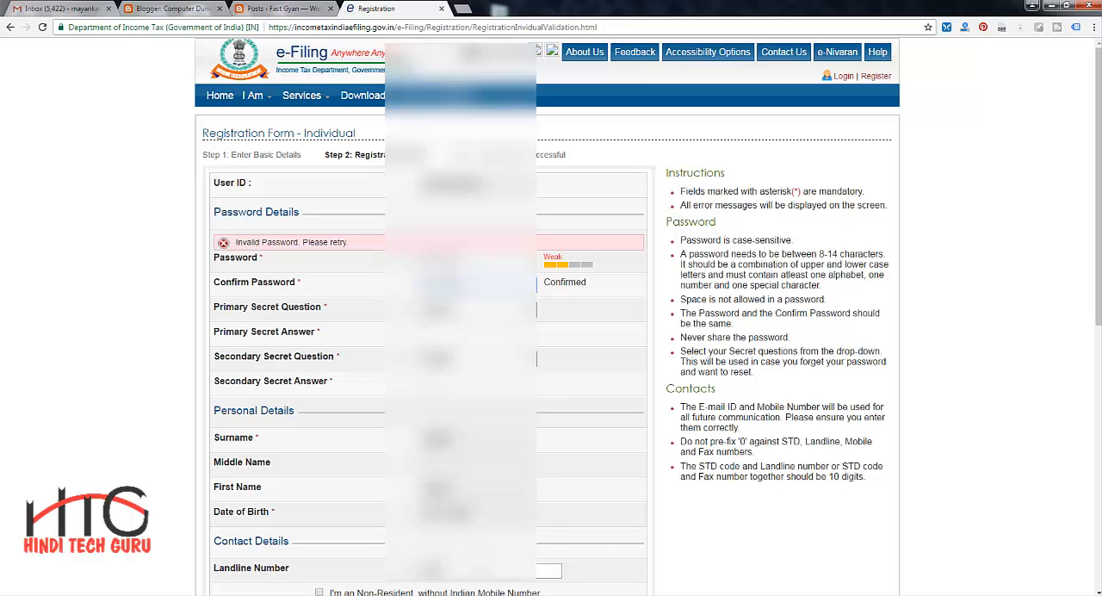
Choose the maiden name question as the Primary Secret Question and enter the applicant's primary secret answer.
left_click(476, 310)
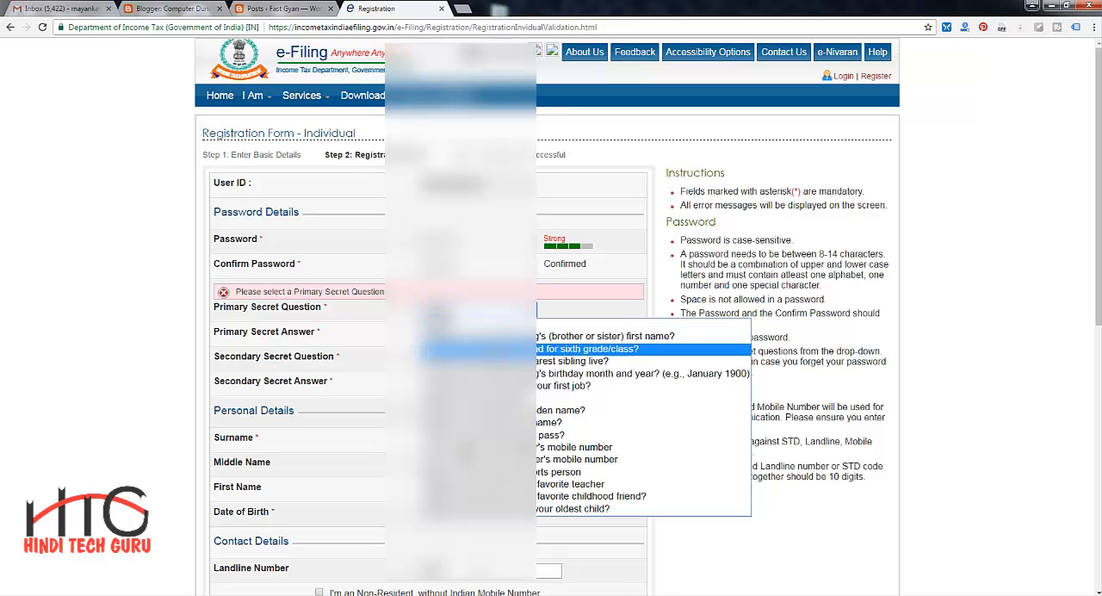
left_click(572, 413)
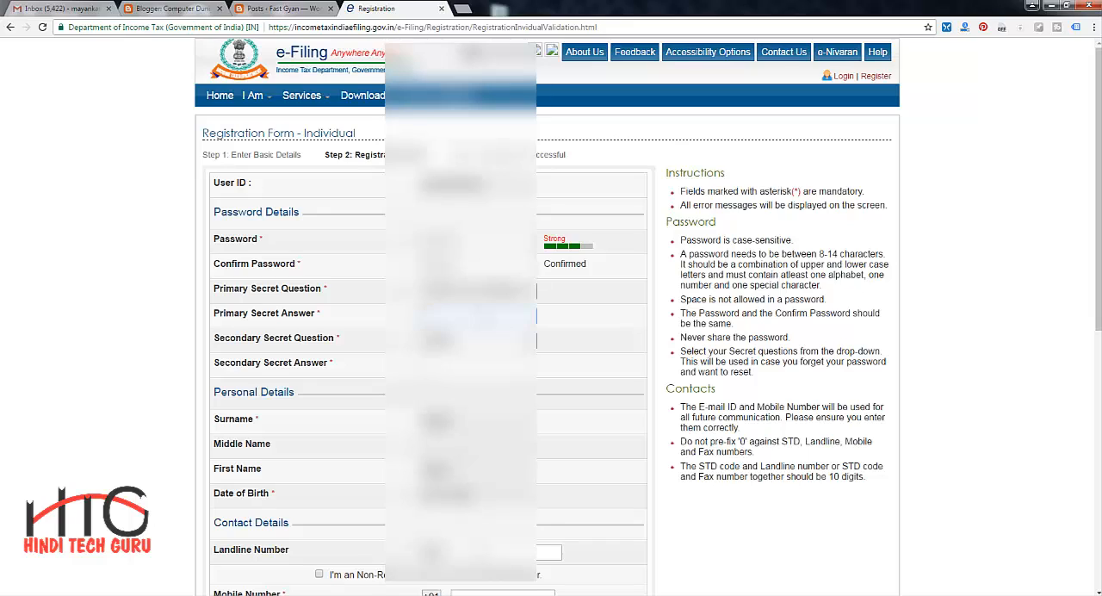
type("*****")
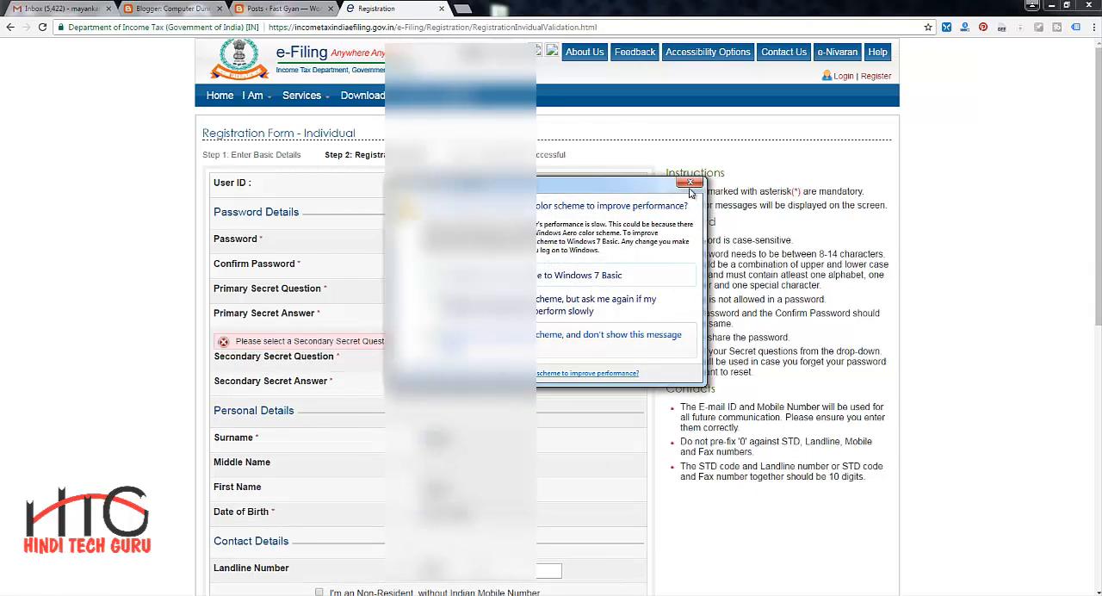
Dismiss the Windows color scheme message, then choose a Secondary Secret Question and enter the applicant's secondary secret answer.
left_click(688, 185)
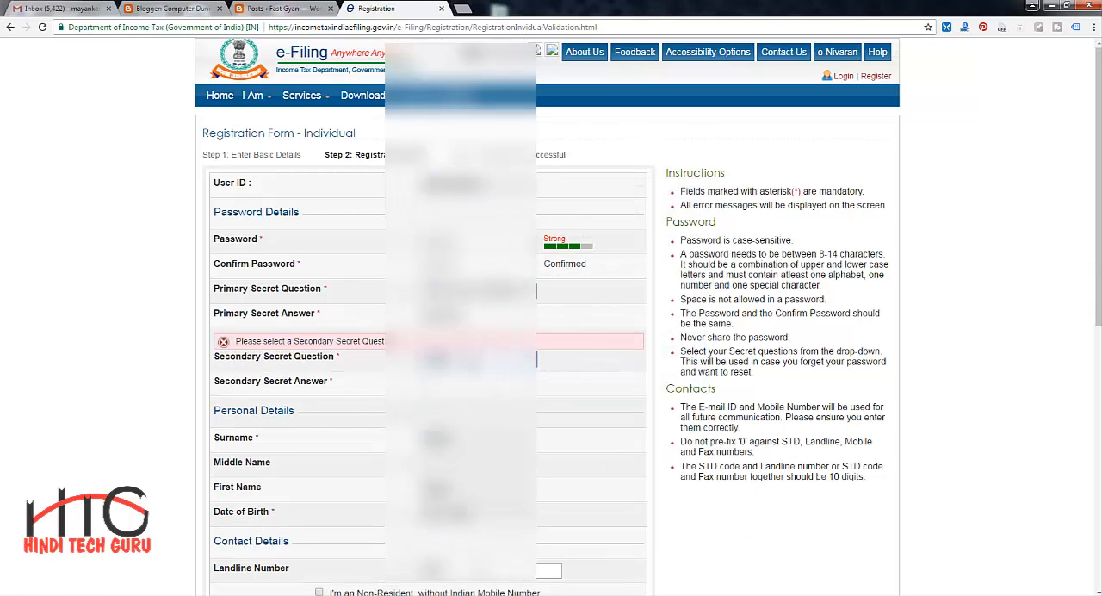
left_click(447, 359)
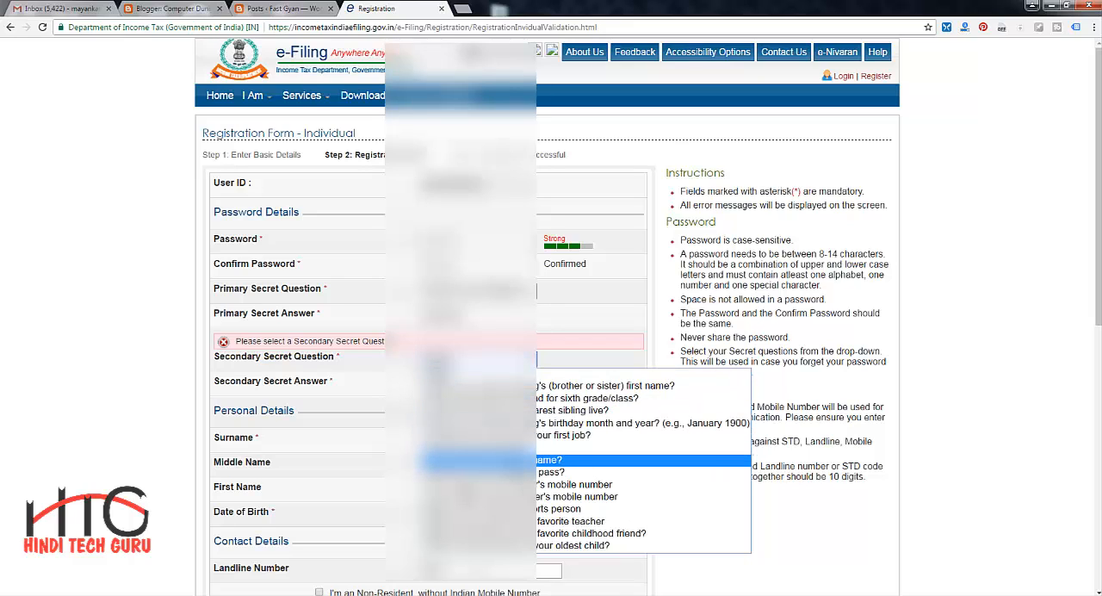
left_click(556, 461)
left_click(483, 384)
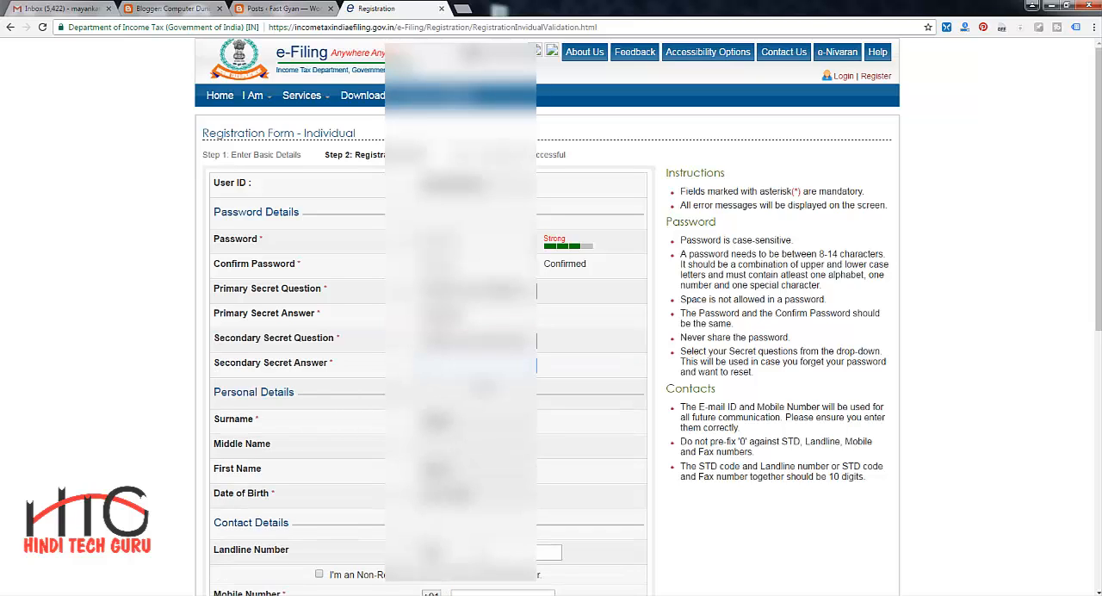
scroll(390, 252, "down", 3)
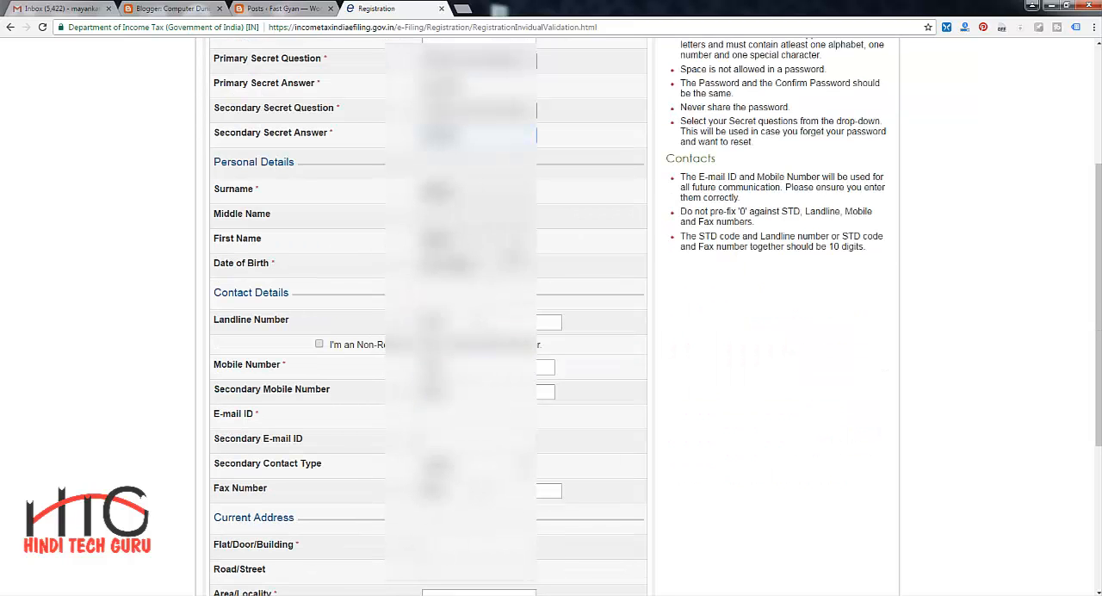
Enter the applicant's mobile number in the Contact Details, leaving the landline number empty.
scroll(308, 286, "down", 1)
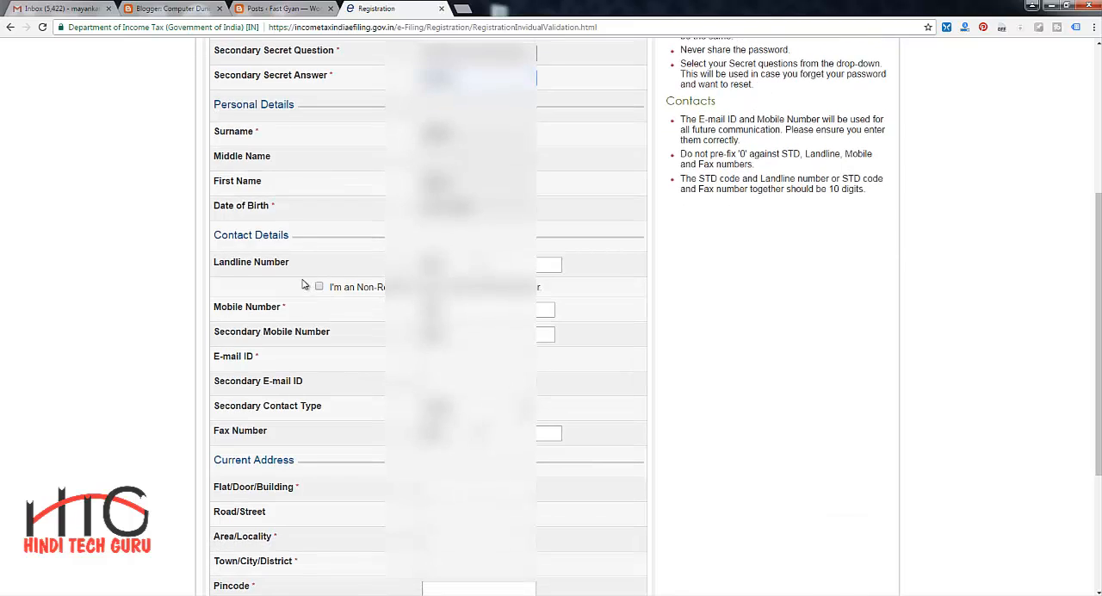
left_click(511, 265)
left_click(538, 308)
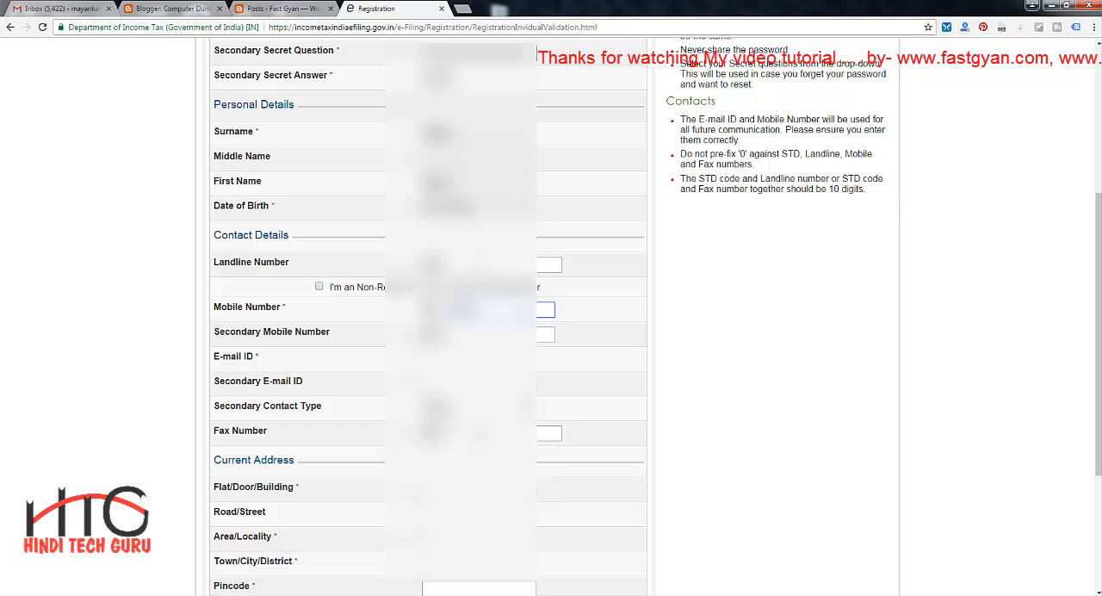
Enter the applicant's e-mail address in the E-mail ID field of the Contact Details.
scroll(479, 310, "down", 1)
left_click(479, 301)
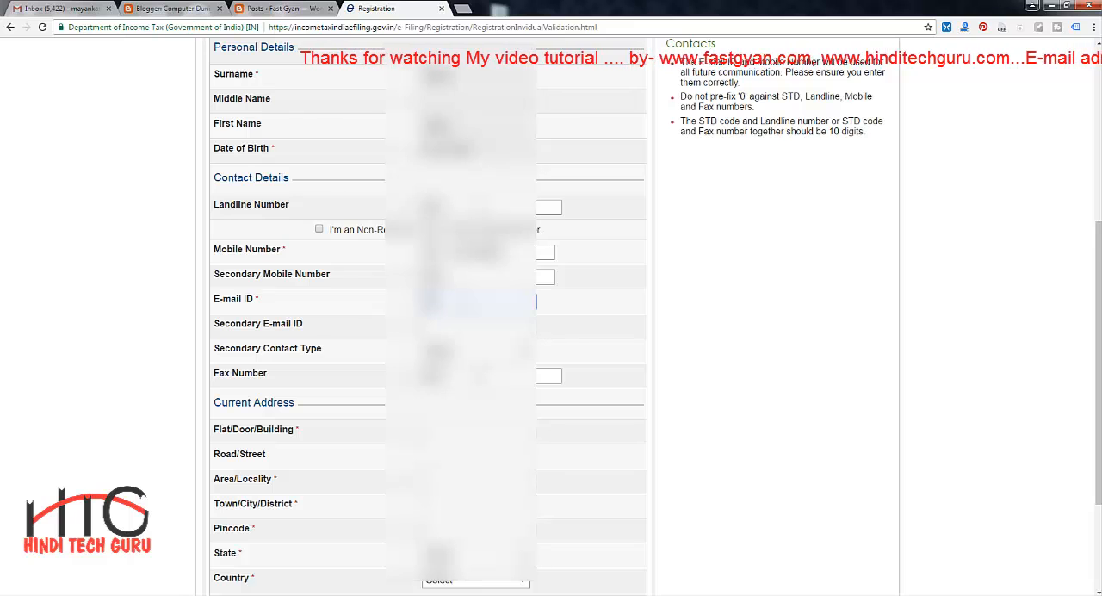
type("???")
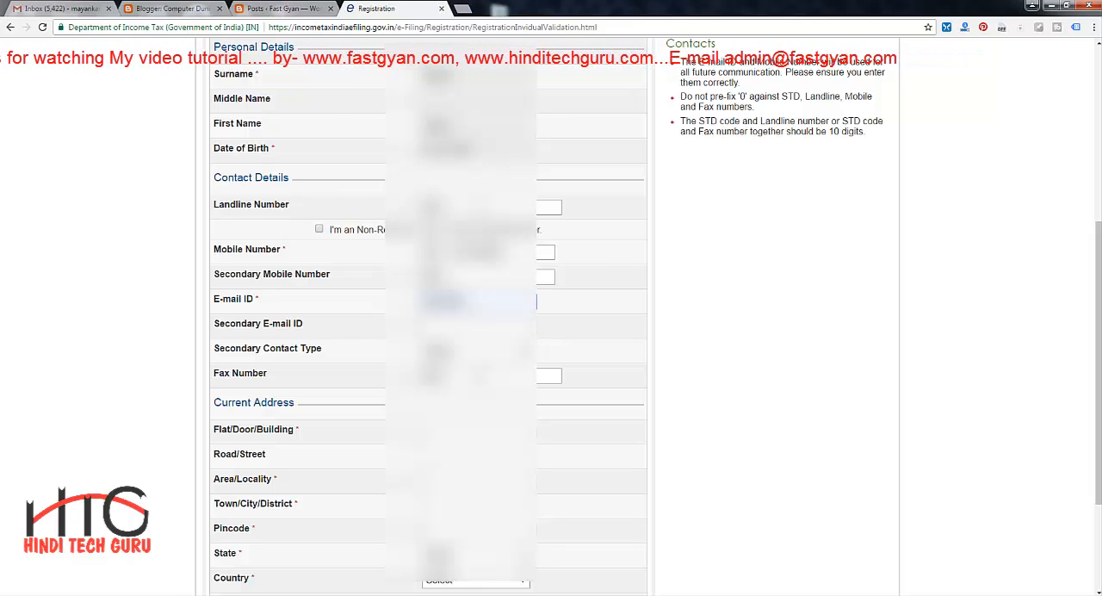
type("@")
key("BackSpace")
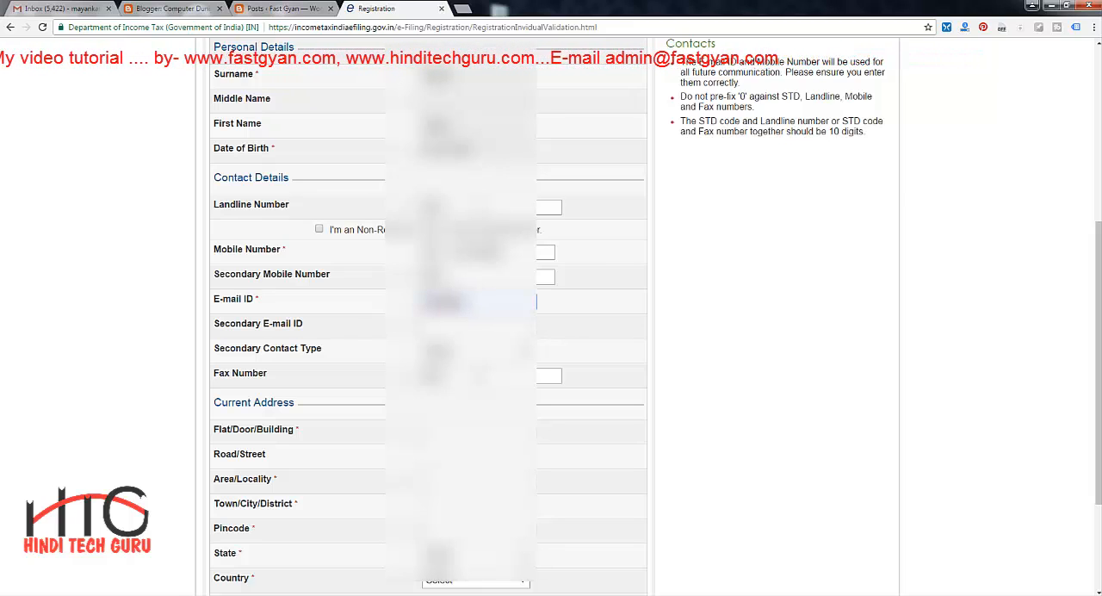
key("BackSpace")
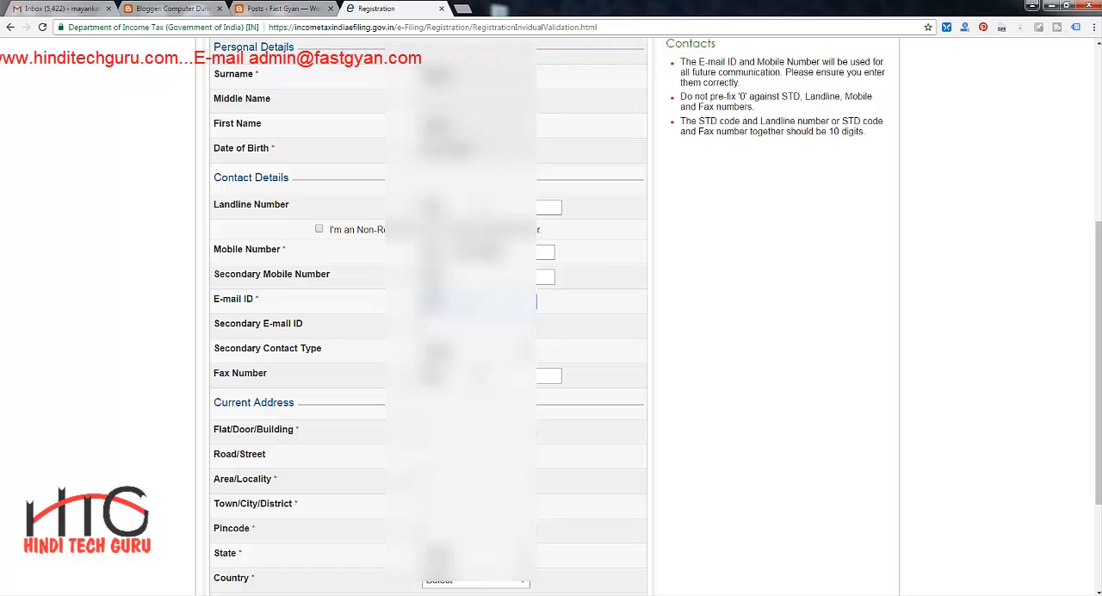
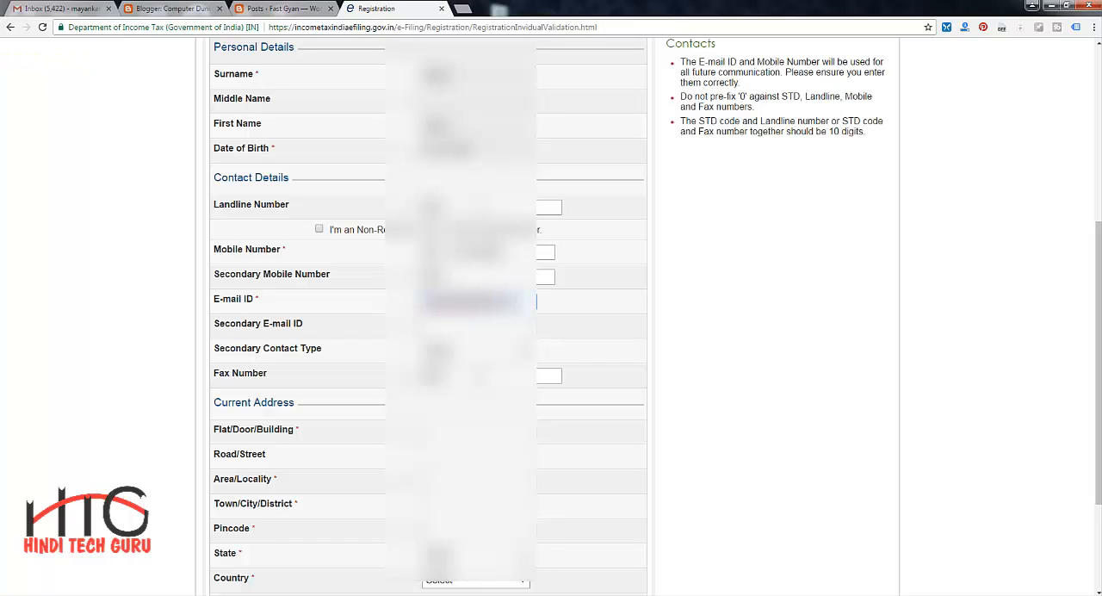
key("Tab")
Choose a Secondary Contact Type in the Contact Details, leaving the secondary e-mail empty.
scroll(551, 315, "down", 1)
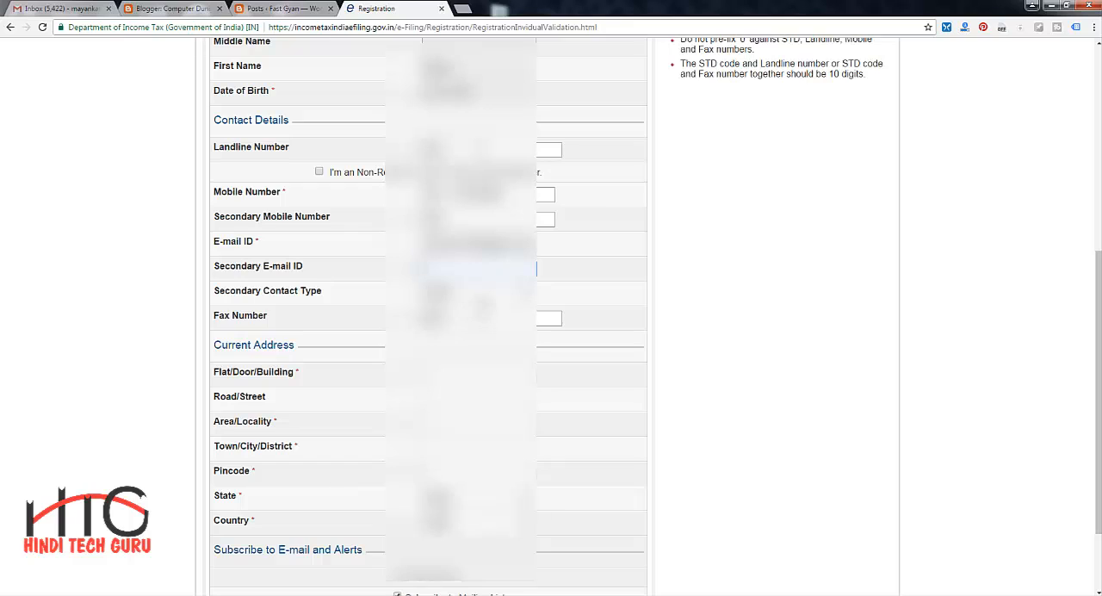
left_click(478, 295)
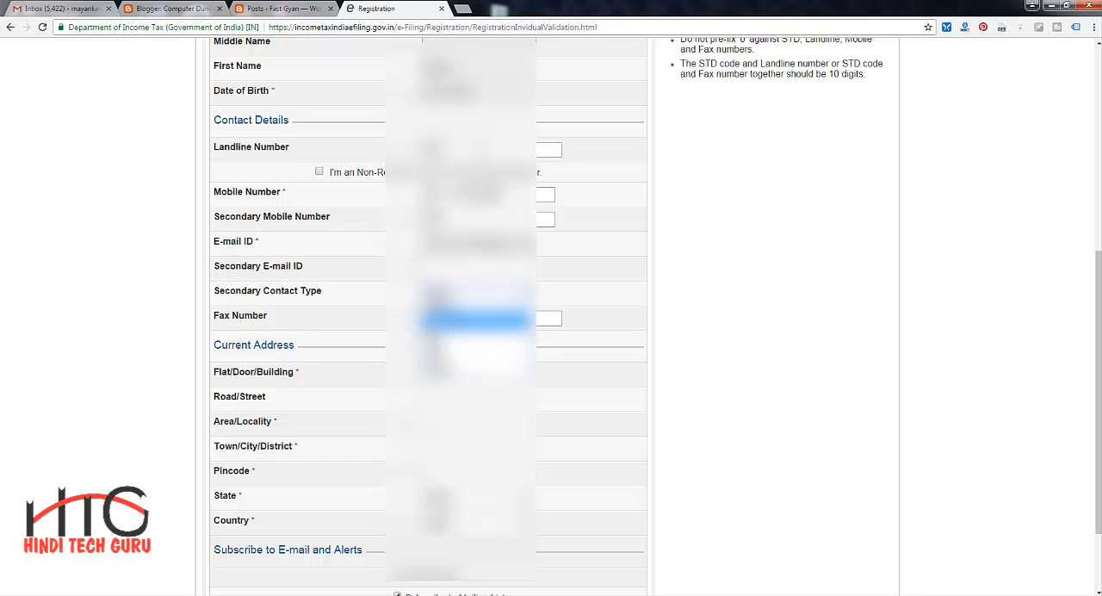
left_click(475, 320)
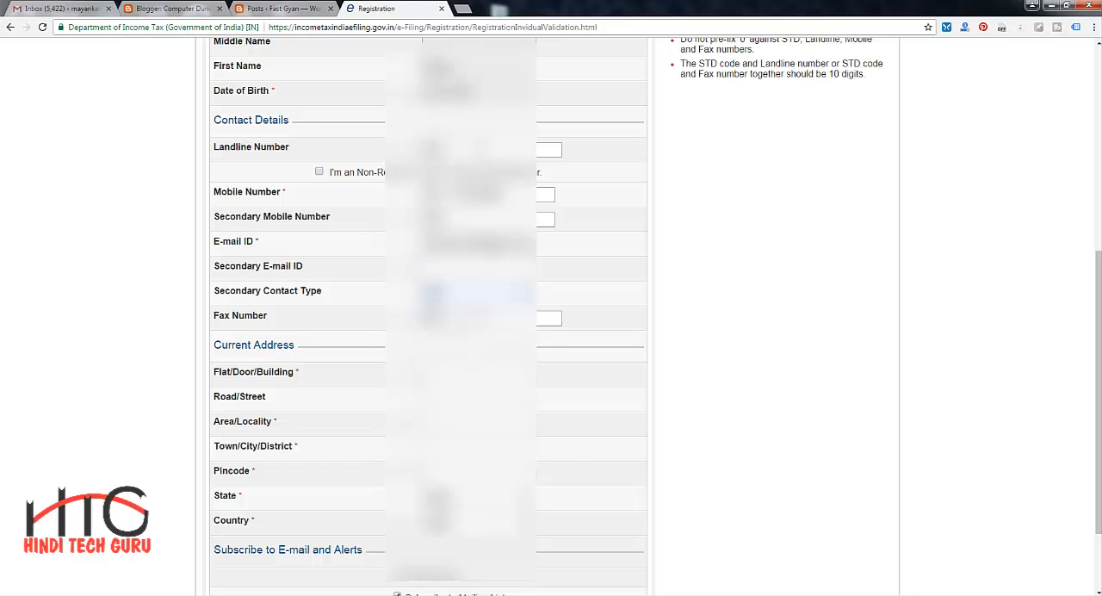
scroll(398, 350, "down", 1)
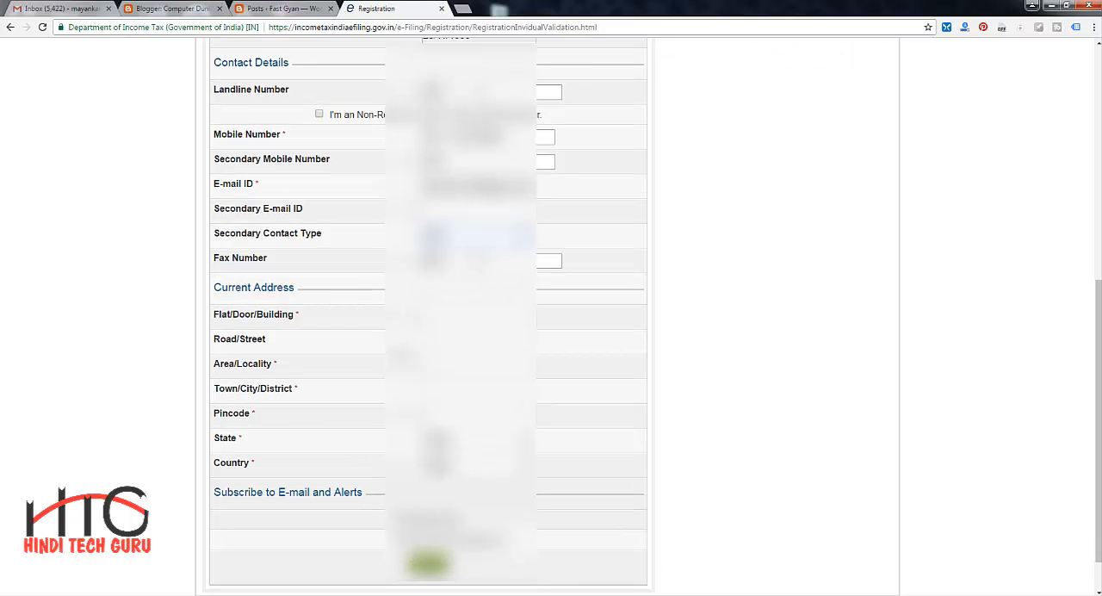
left_click(479, 237)
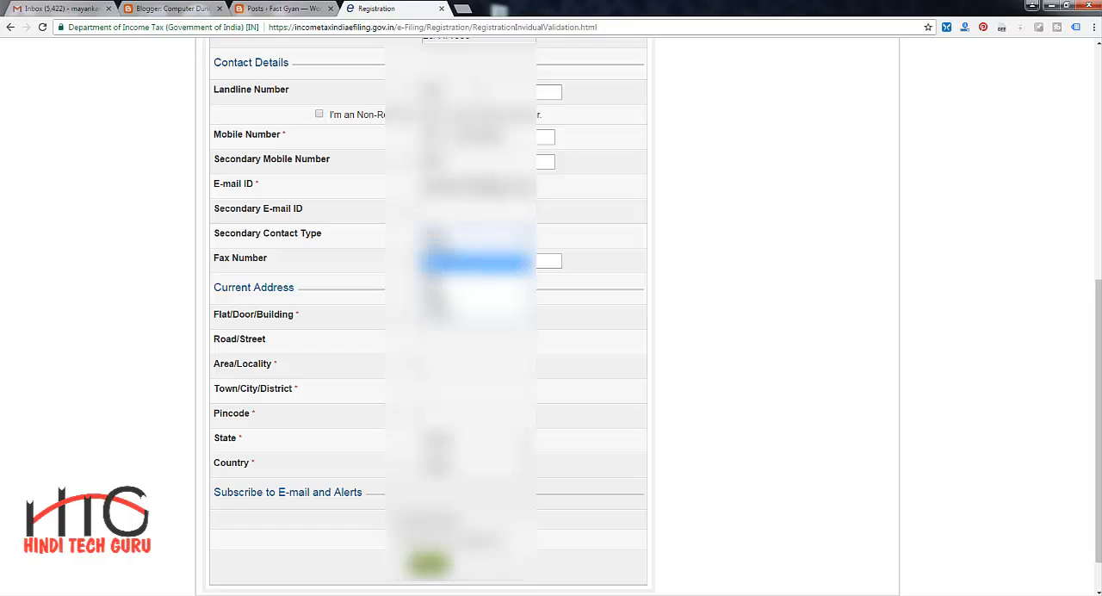
left_click(475, 256)
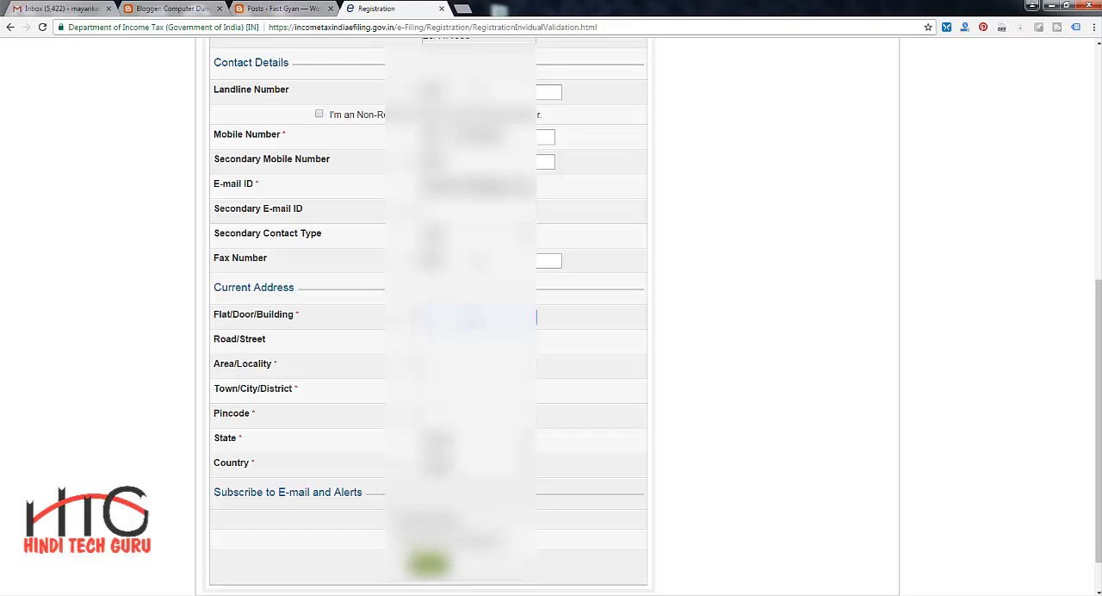
Fill in the current address with the applicant's building, locality, city and pincode, dismissing the Windows color scheme message.
type("1234")
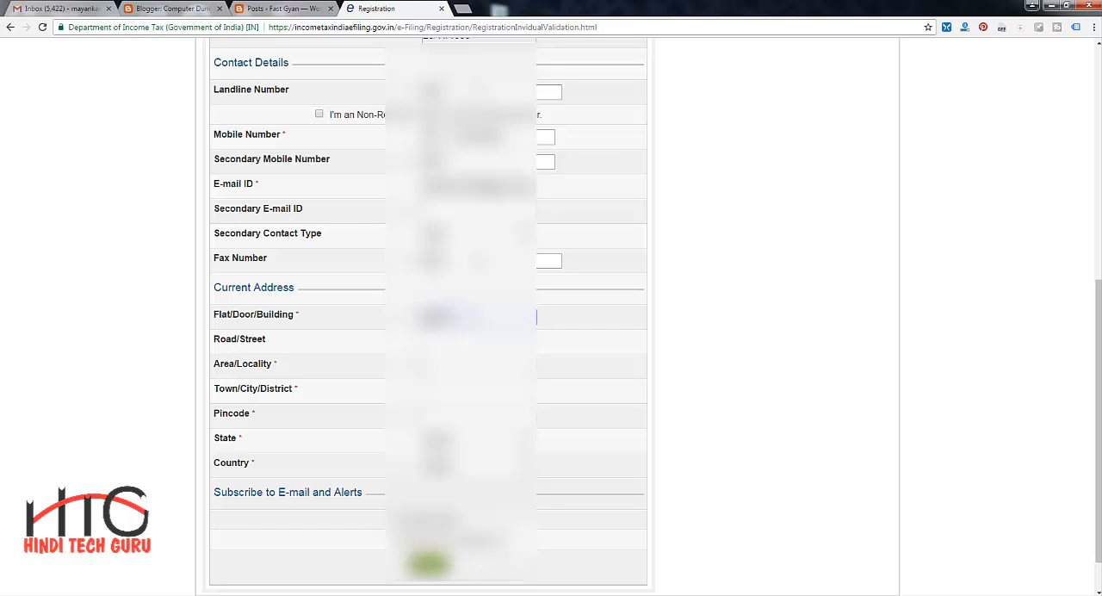
type("gar")
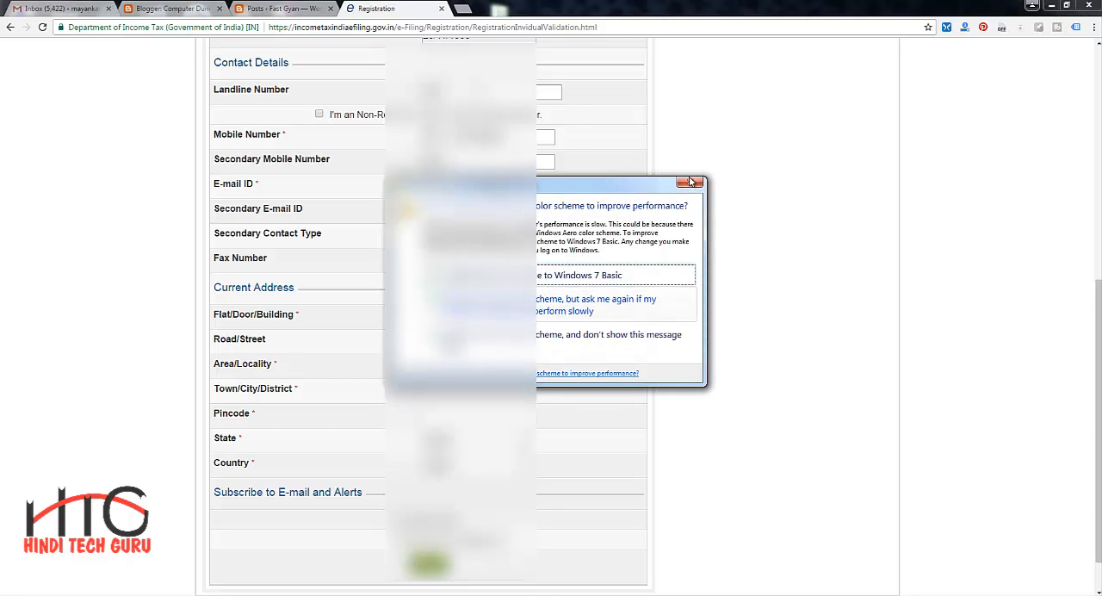
left_click(690, 180)
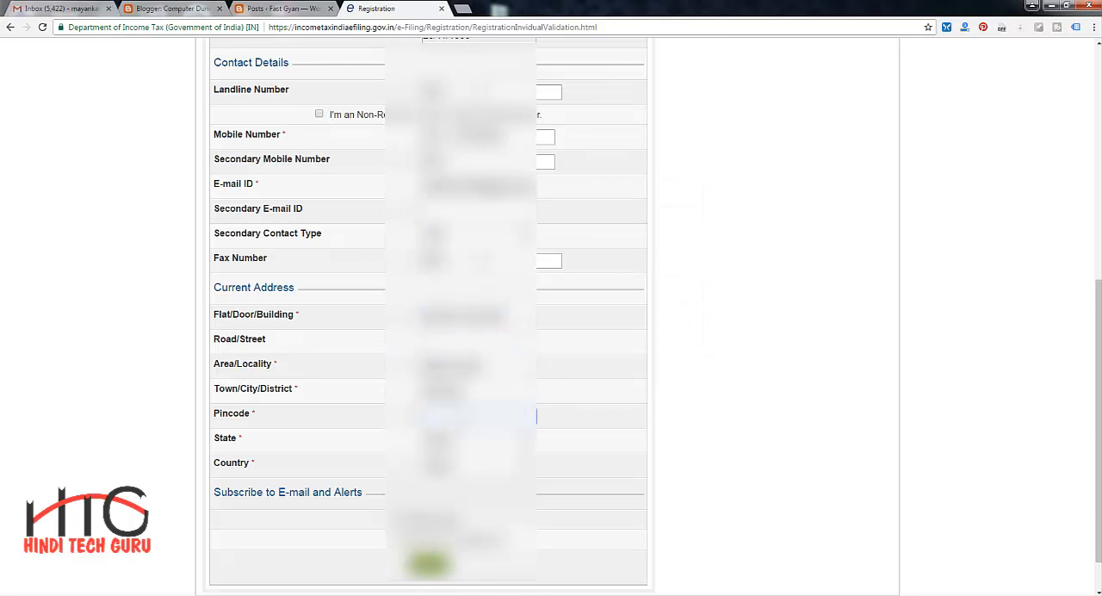
type("00")
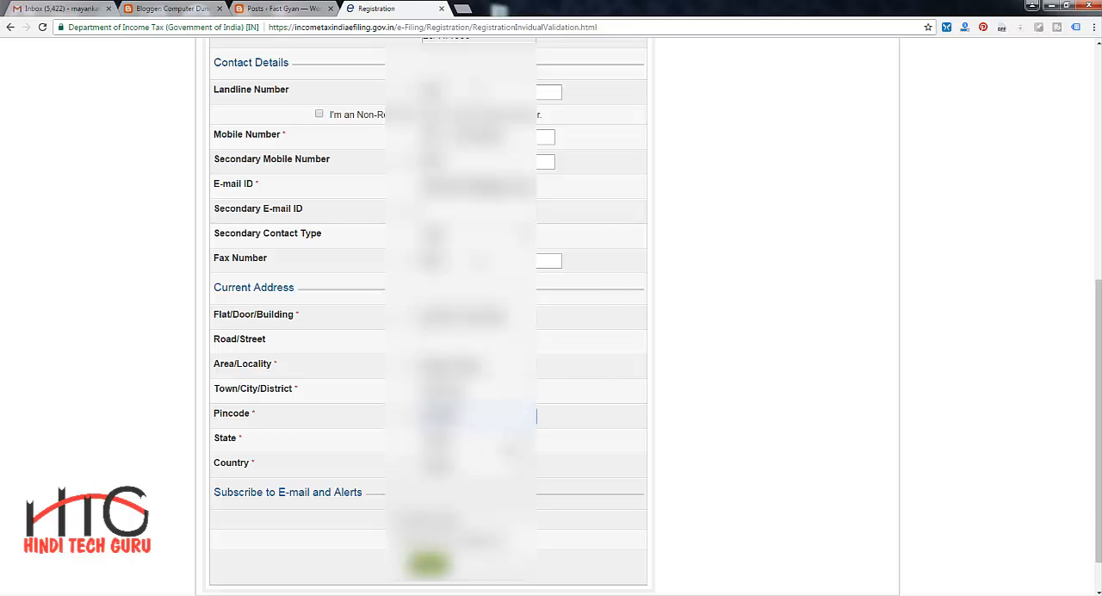
Select the applicant's state in the current address and submit the registration form.
left_click(510, 441)
scroll(495, 414, "down", 3)
left_click(491, 377)
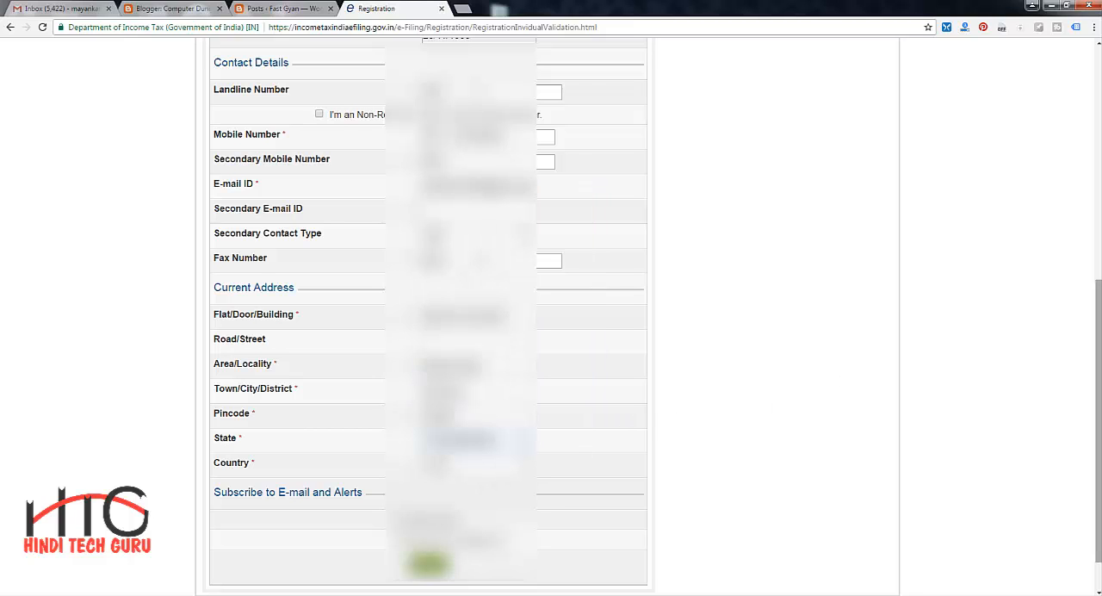
scroll(1097, 362, "down", 1)
scroll(1098, 361, "down", 1)
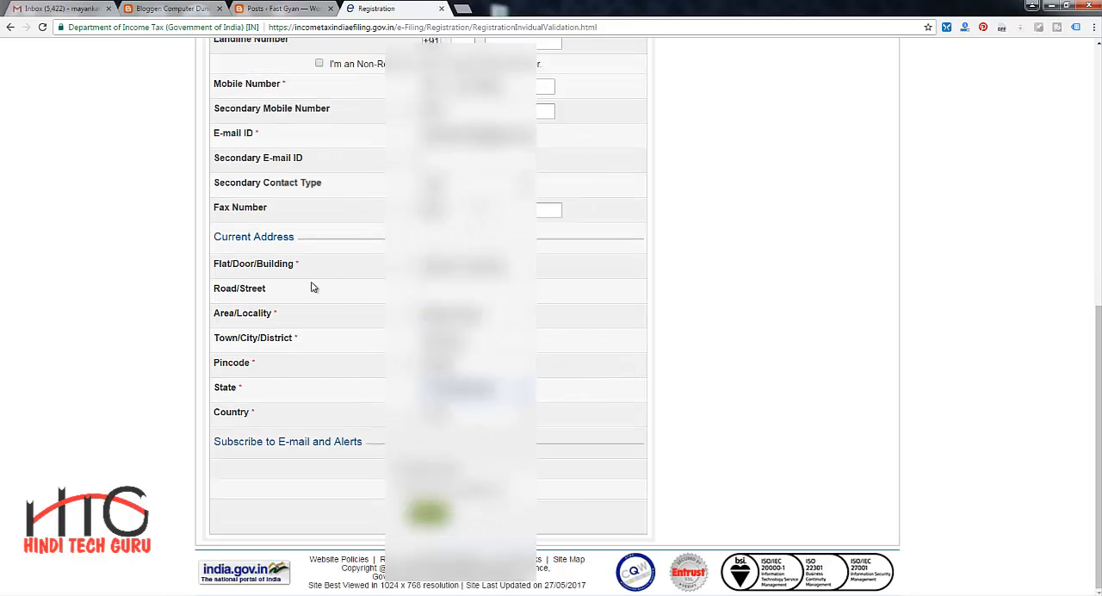
left_click(428, 513)
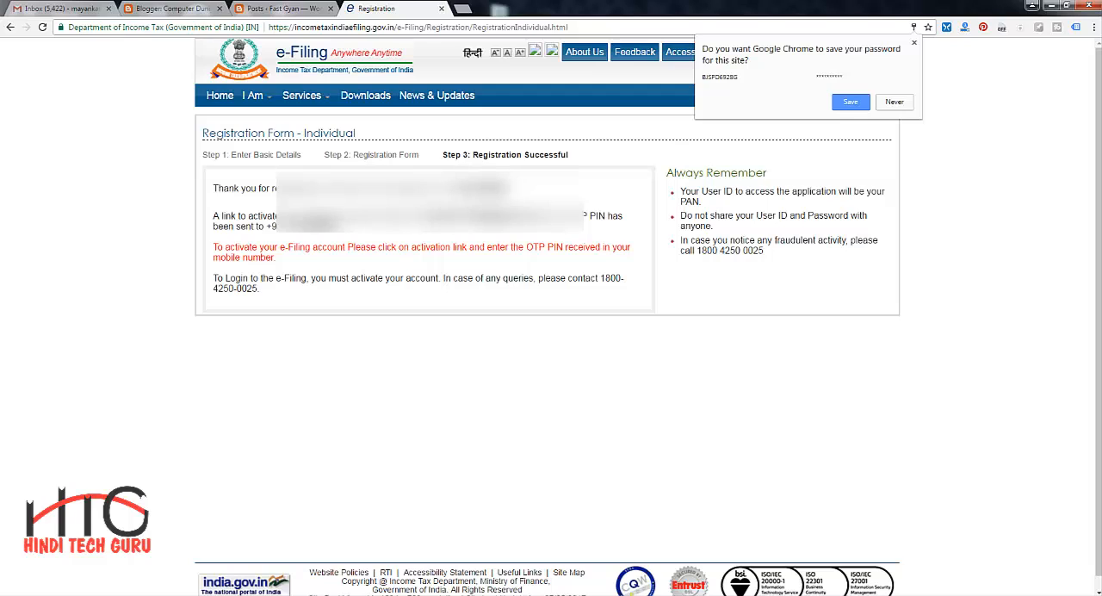
Dismiss the browser's offer to save the password and open a new incognito window.
left_click(511, 191)
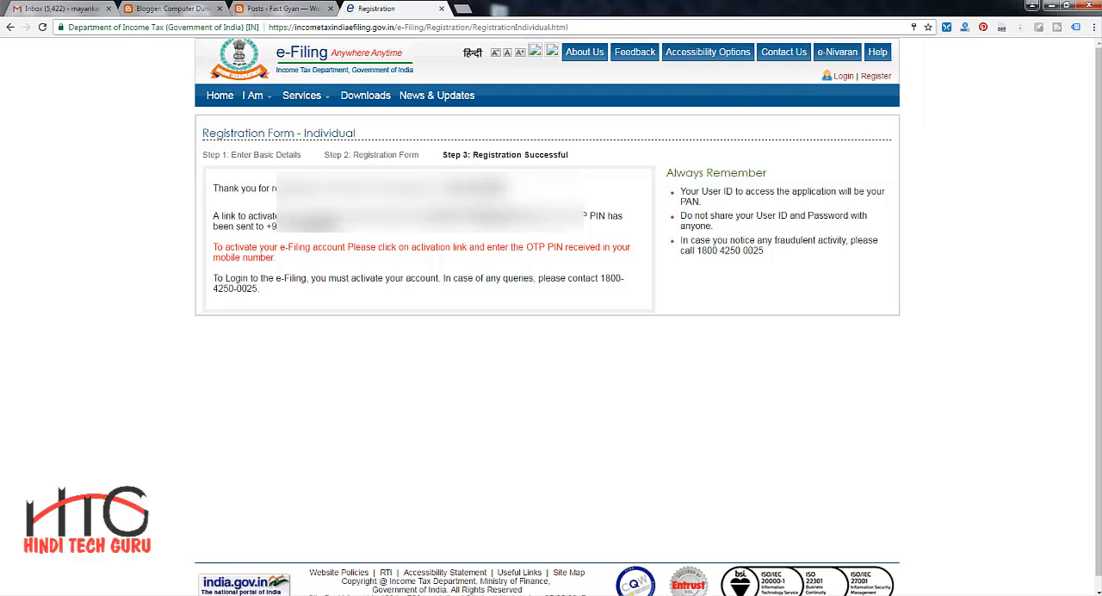
left_click(1002, 30)
key("ctrl+shift+n")
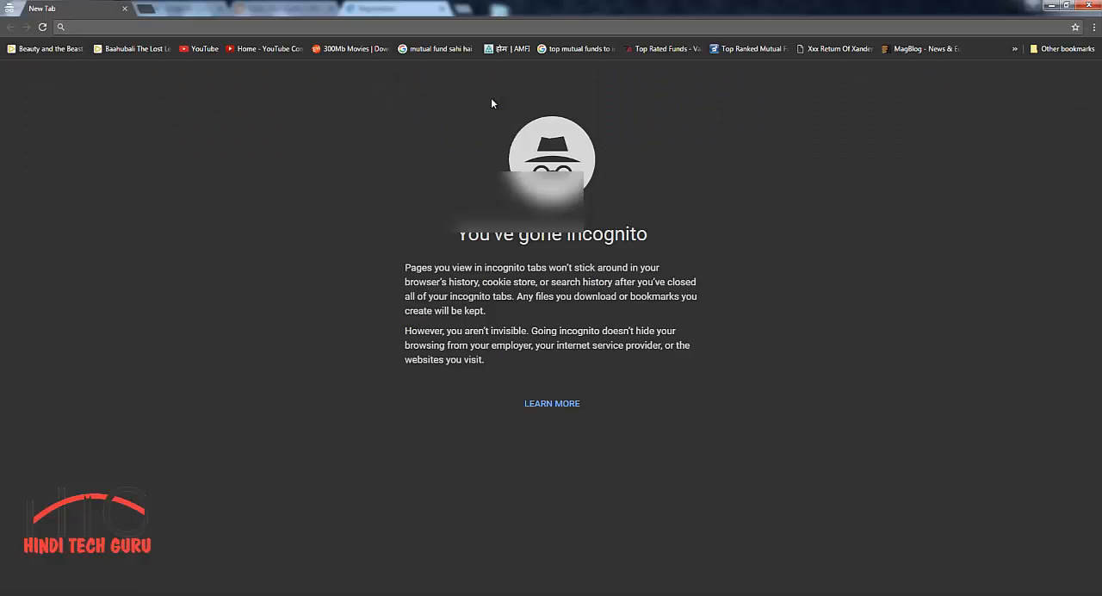
Go to Gmail and follow the account activation link in the "e-Filing Registration Activation Link" message.
type("gm")
key("Return")
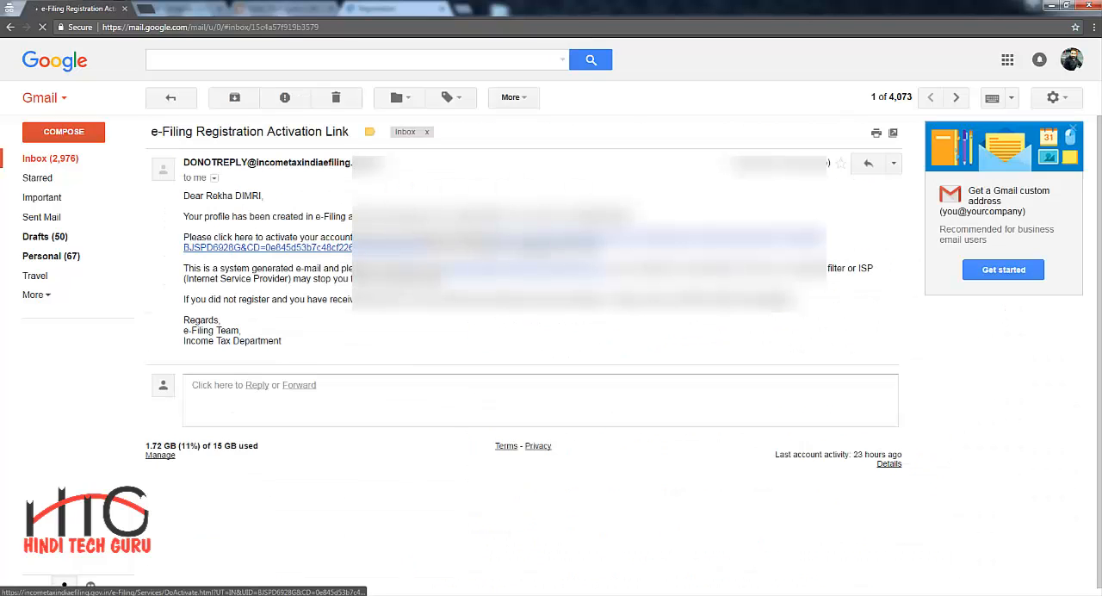
left_click(482, 246)
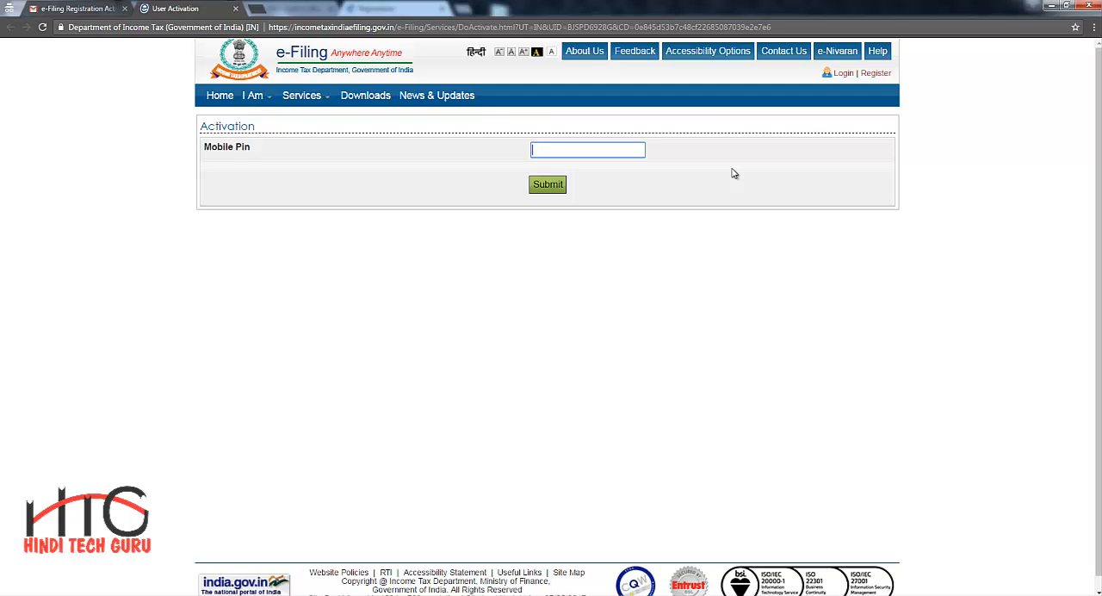
Try to activate the account by submitting the Mobile Pin on the Activation page, and select the entered PIN for re-entry.
key("Return")
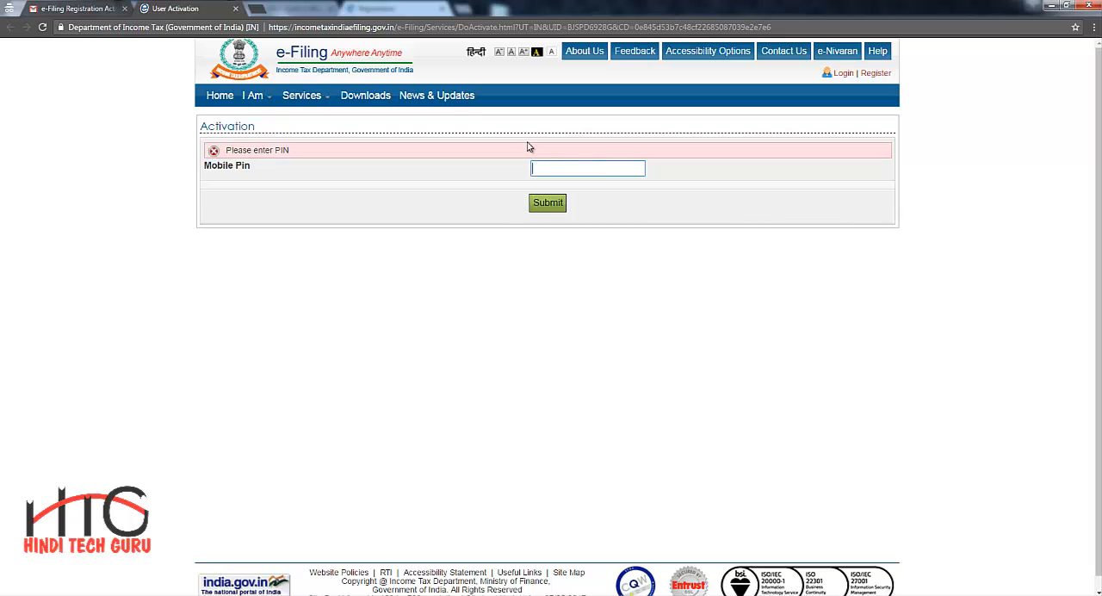
left_click(548, 204)
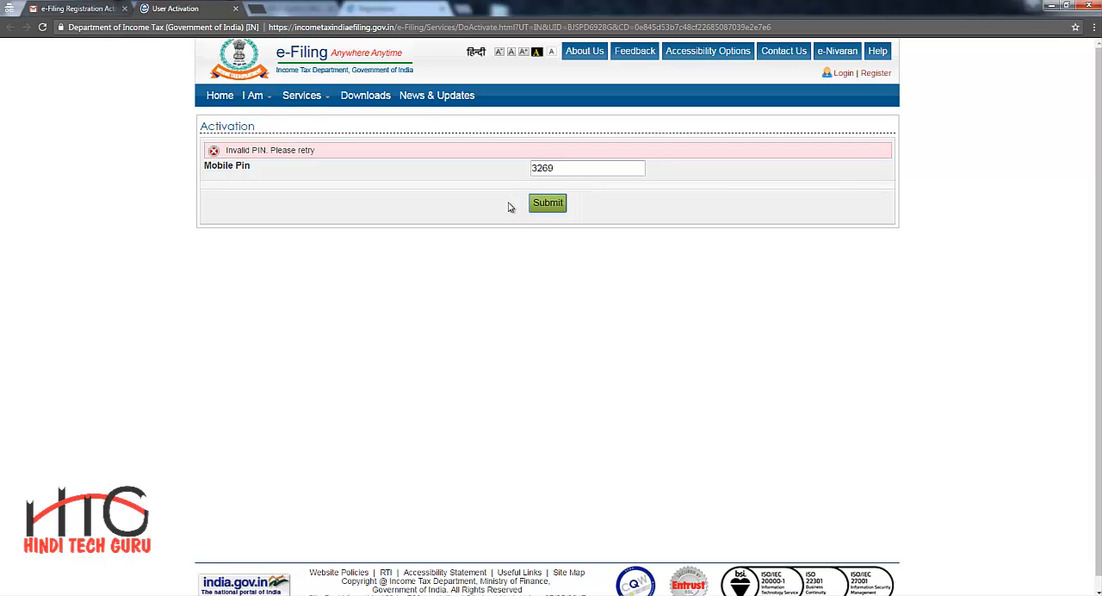
left_click_drag(569, 168, 475, 162)
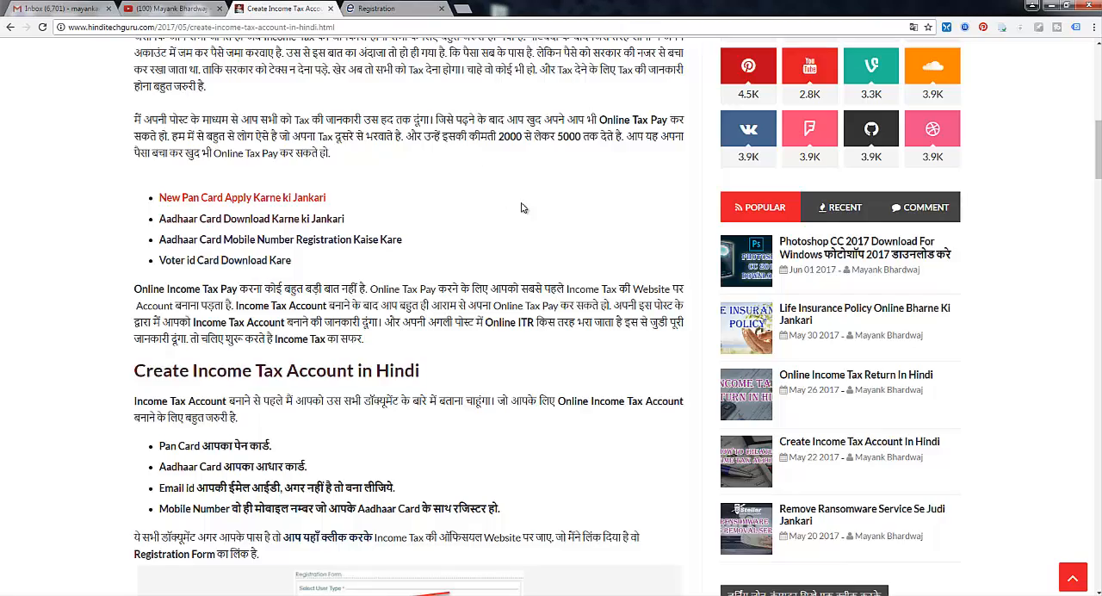
Open the "Online Income Tax Return in Hindi" article from the blog's Income Tax Account category.
scroll(521, 207, "up", 10)
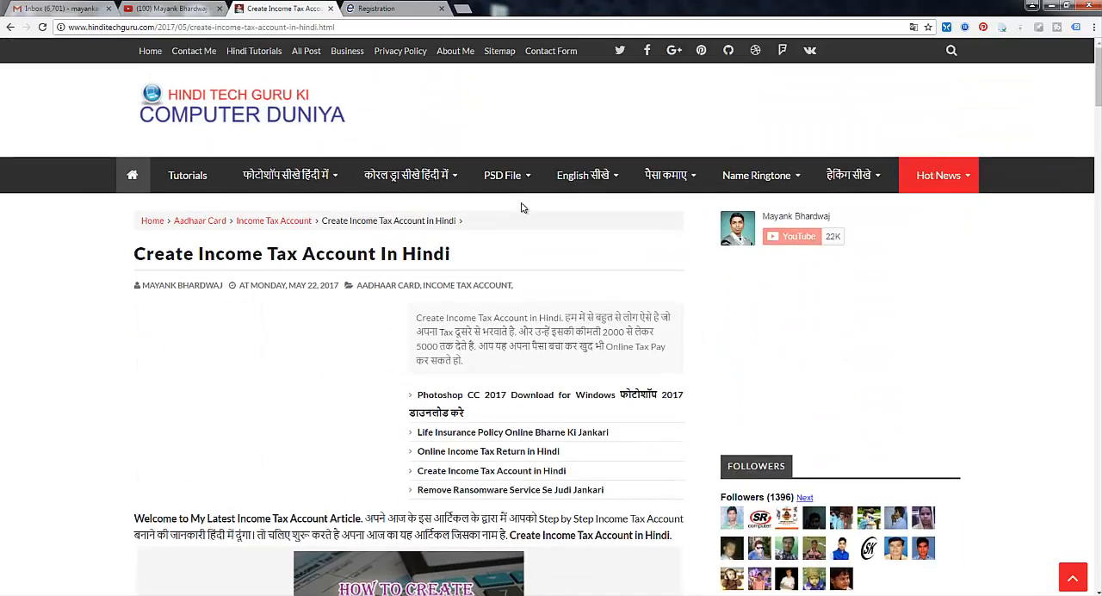
scroll(521, 208, "down", 4)
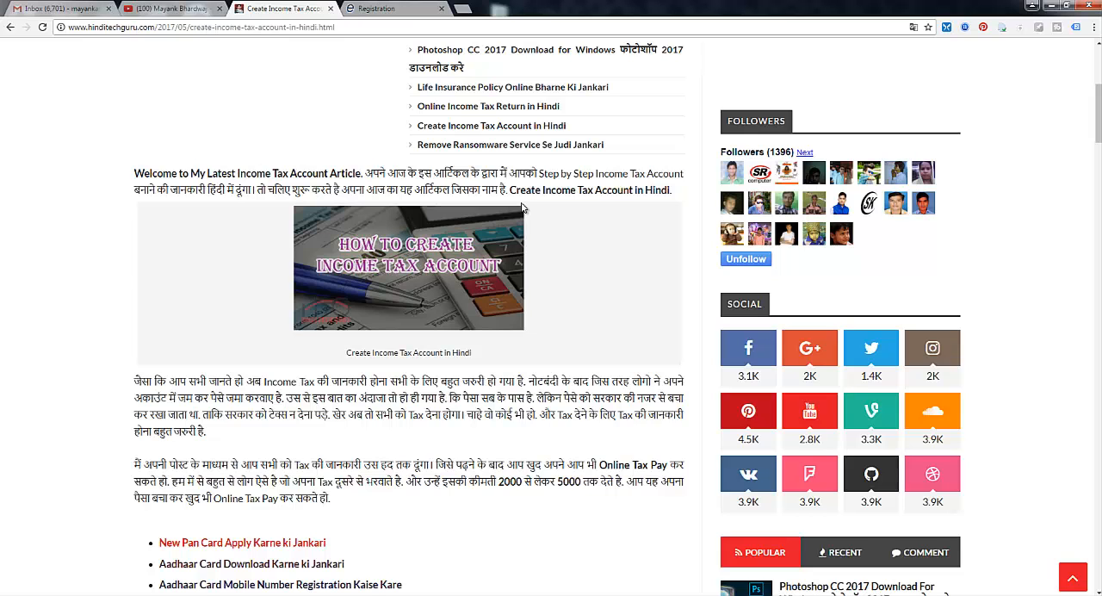
scroll(585, 361, "down", 1)
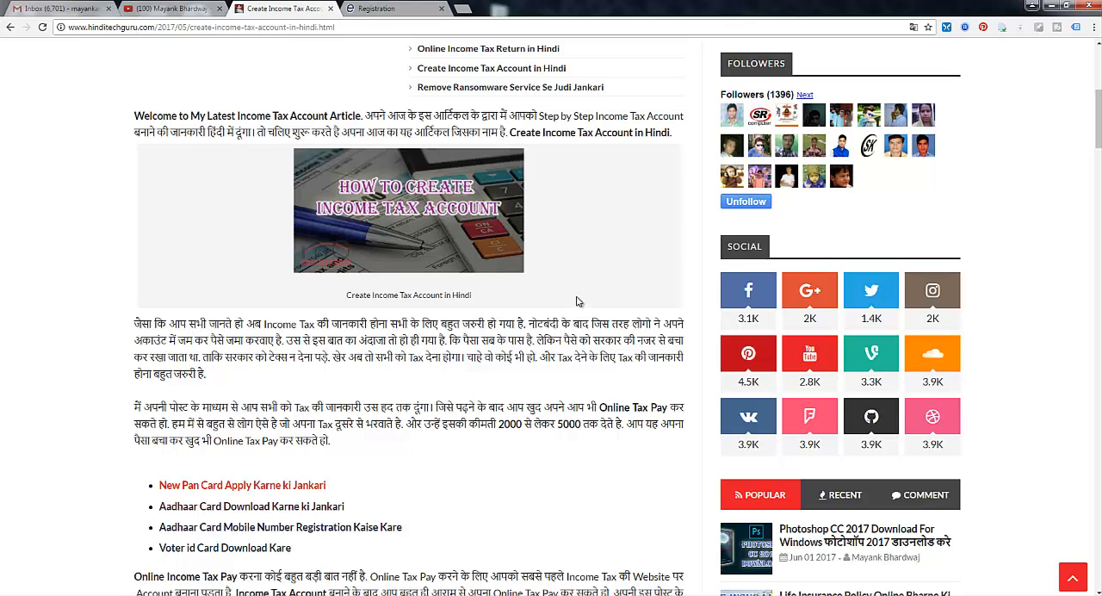
scroll(577, 301, "up", 2)
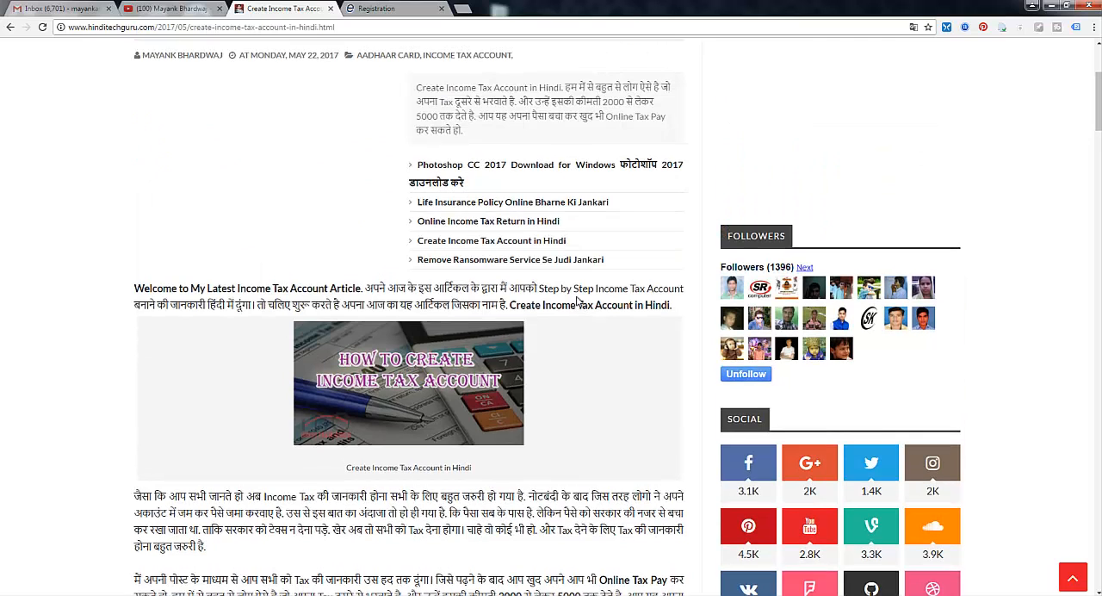
scroll(577, 301, "up", 2)
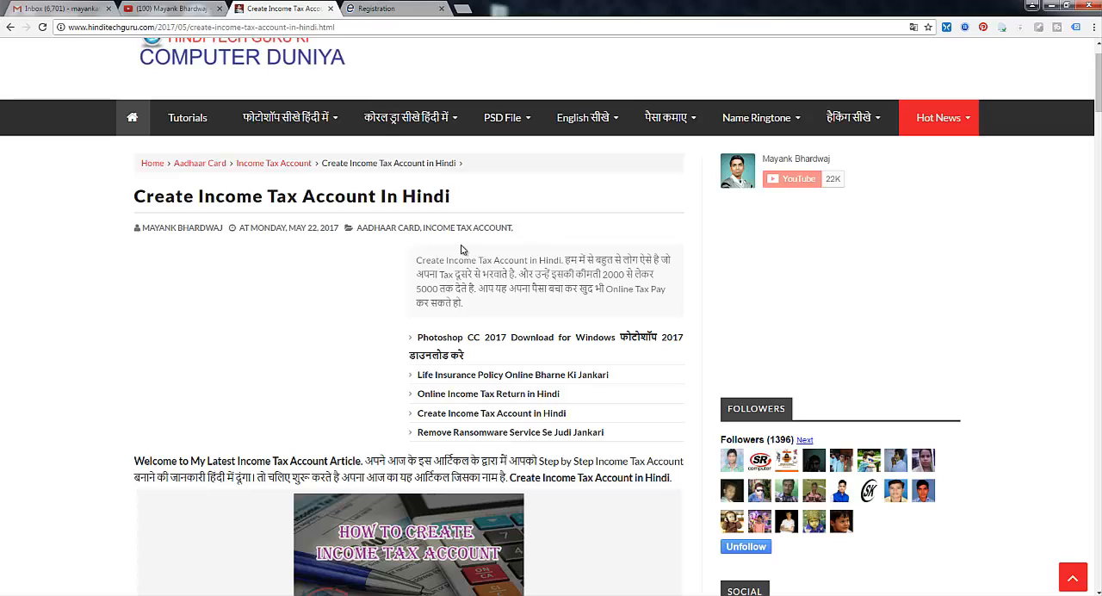
left_click(254, 169)
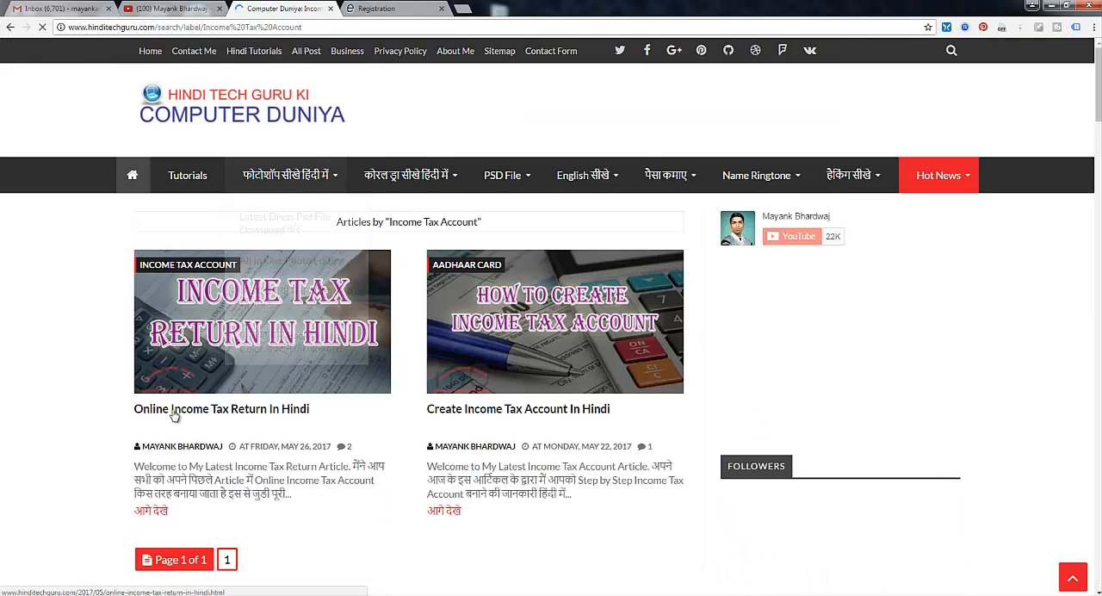
left_click(223, 409)
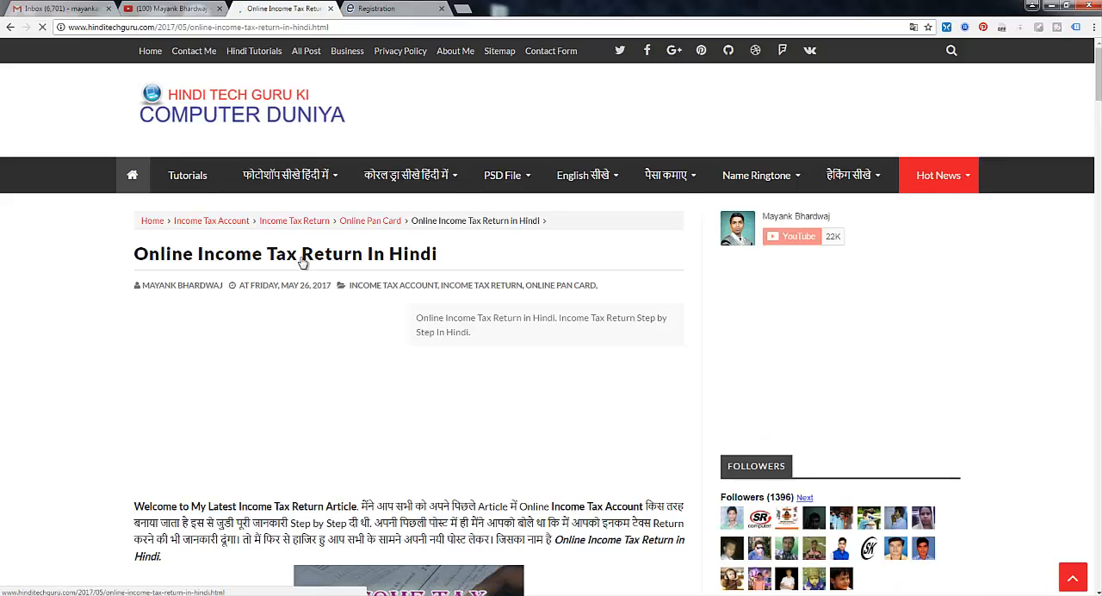
Read through the online income tax return article, from who should file and the ITR form sections to bank details and e-verification.
scroll(551, 274, "down", 5)
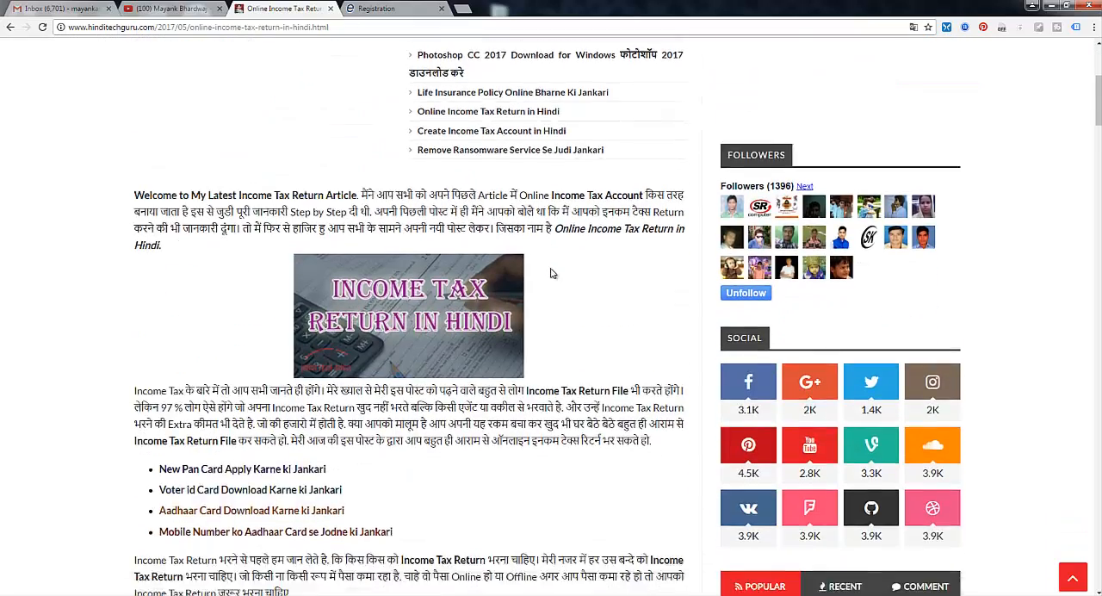
scroll(553, 271, "down", 3)
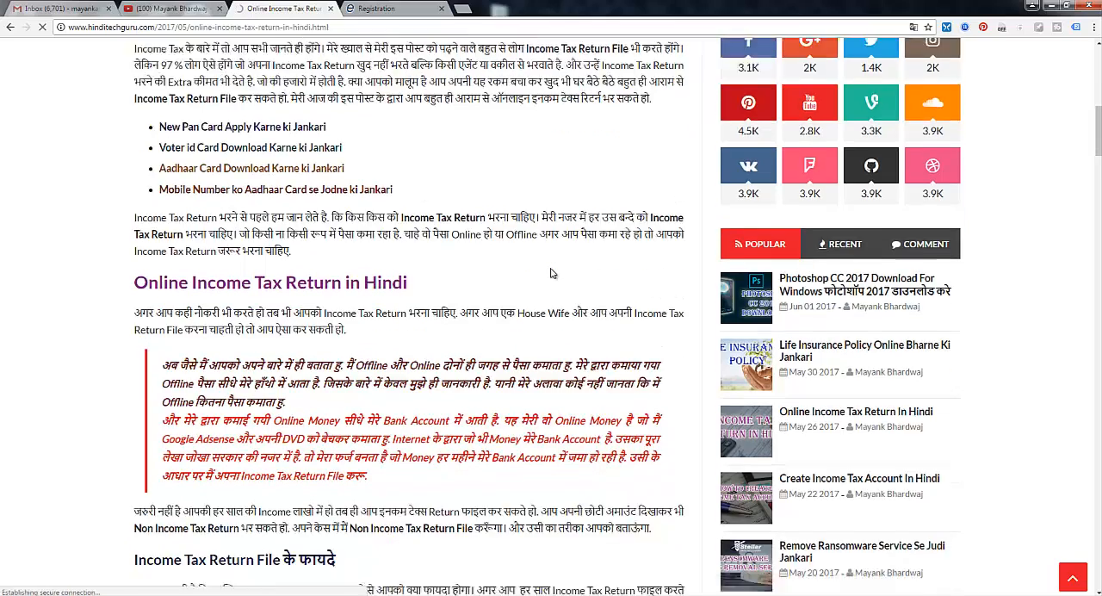
scroll(551, 272, "up", 1)
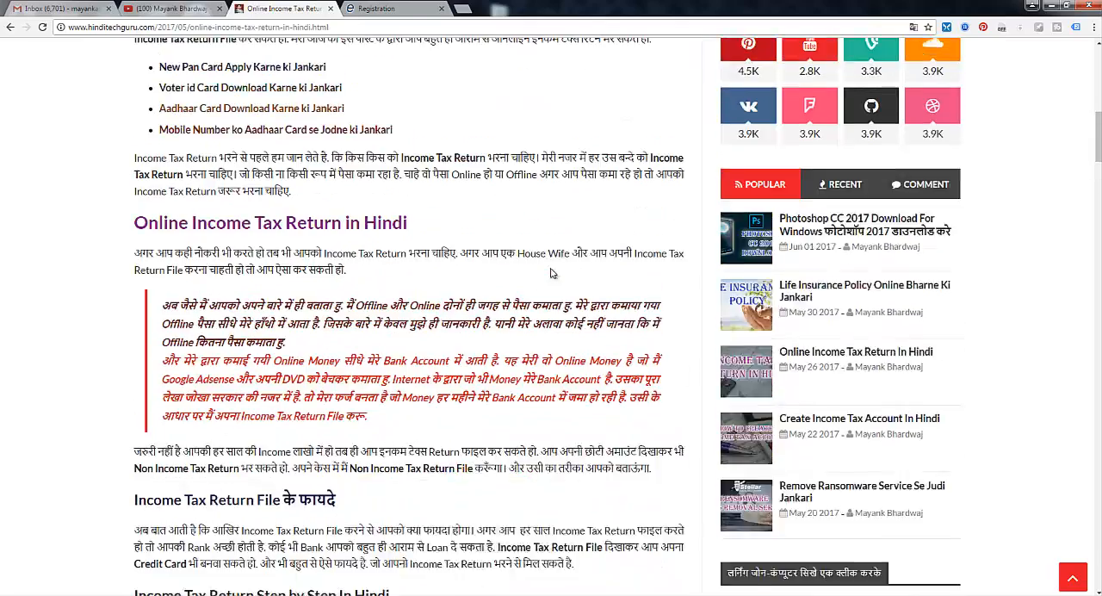
scroll(552, 273, "down", 5)
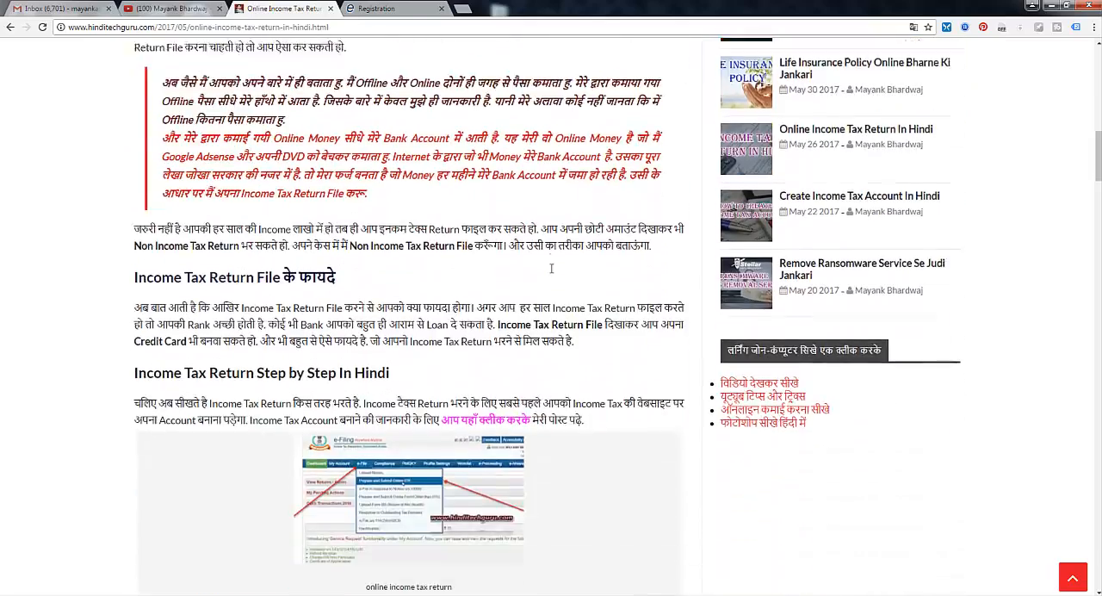
scroll(551, 271, "down", 1)
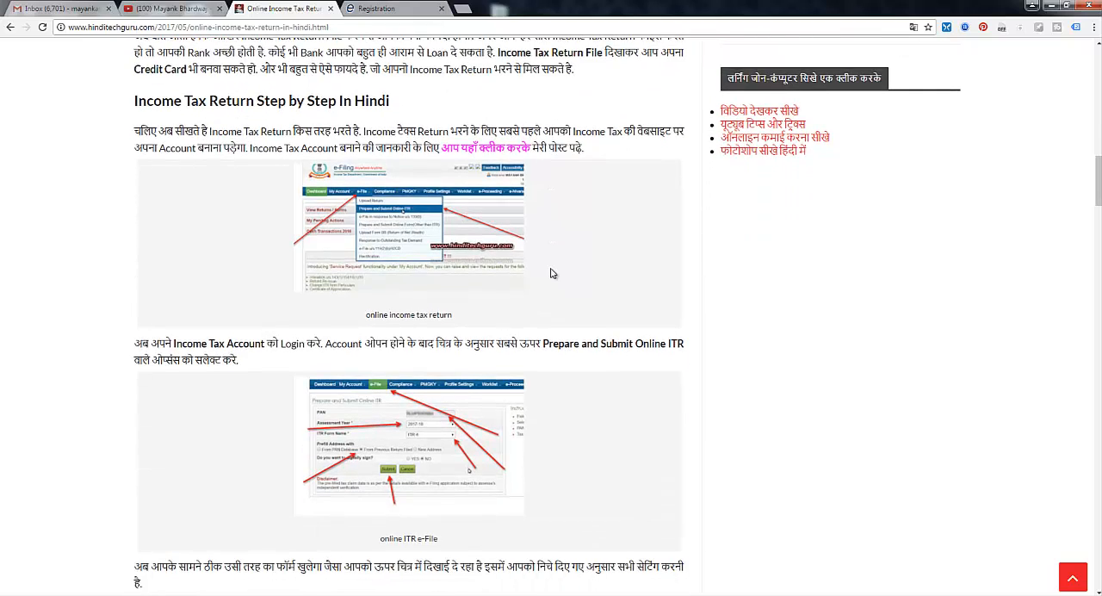
scroll(552, 274, "down", 1)
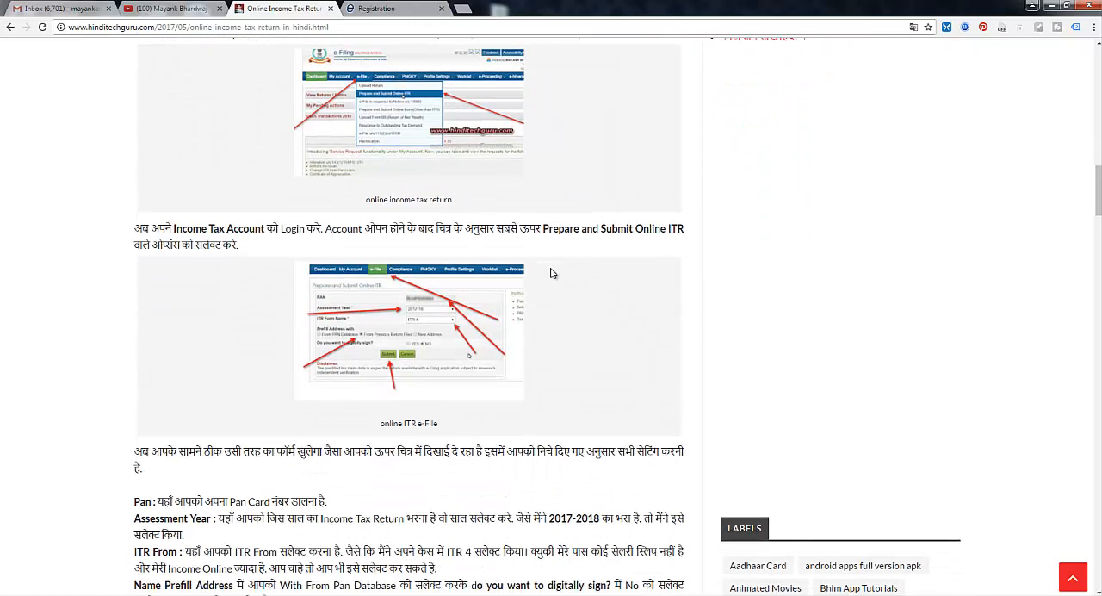
scroll(551, 273, "down", 1)
scroll(552, 274, "down", 1)
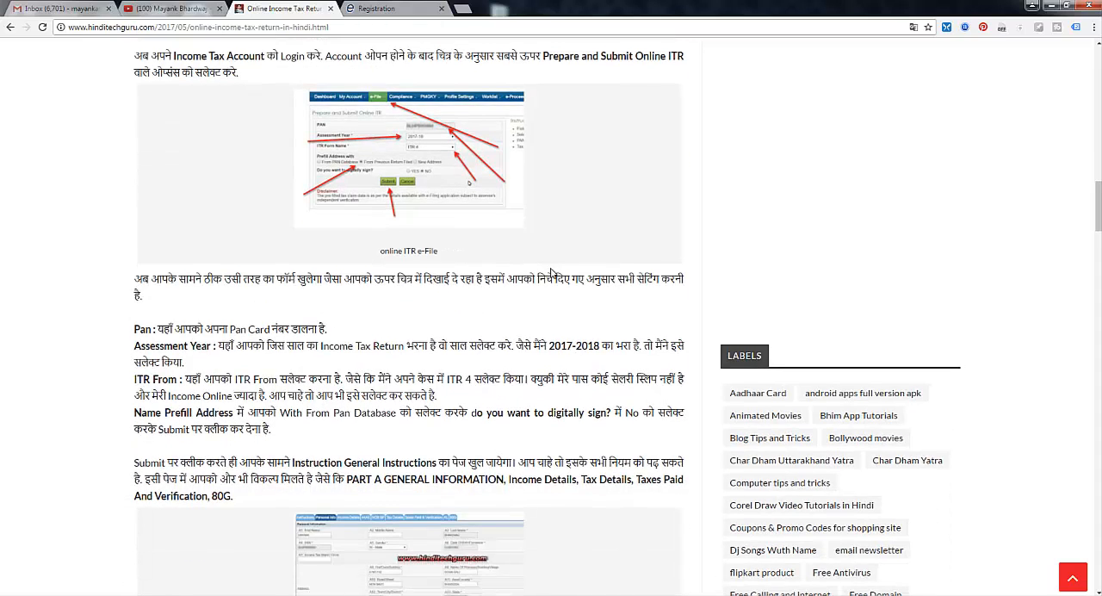
scroll(552, 274, "down", 1)
scroll(552, 273, "down", 3)
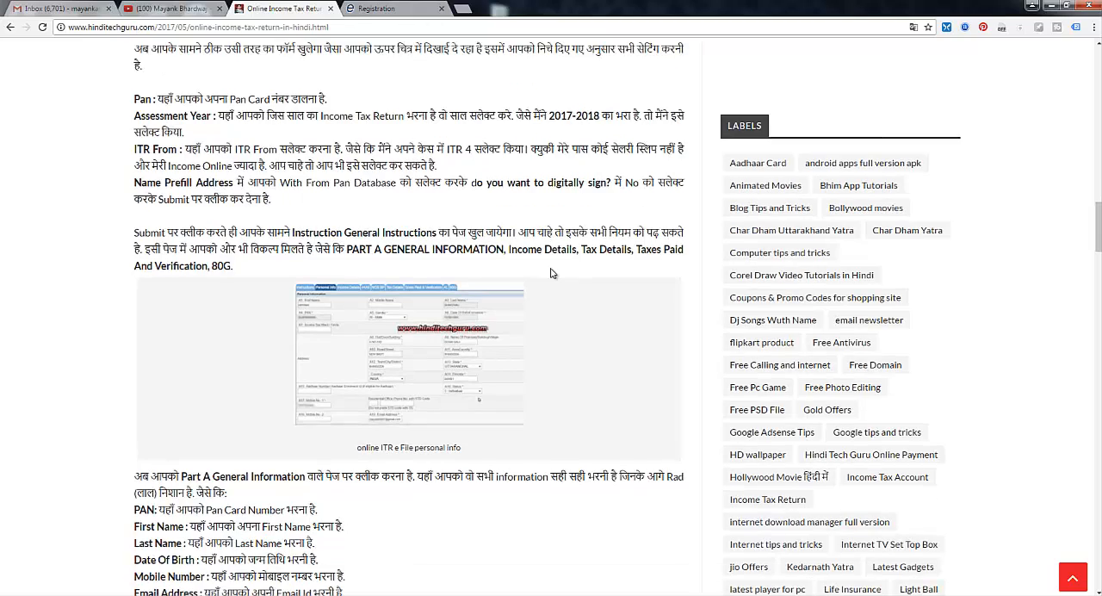
scroll(551, 274, "down", 4)
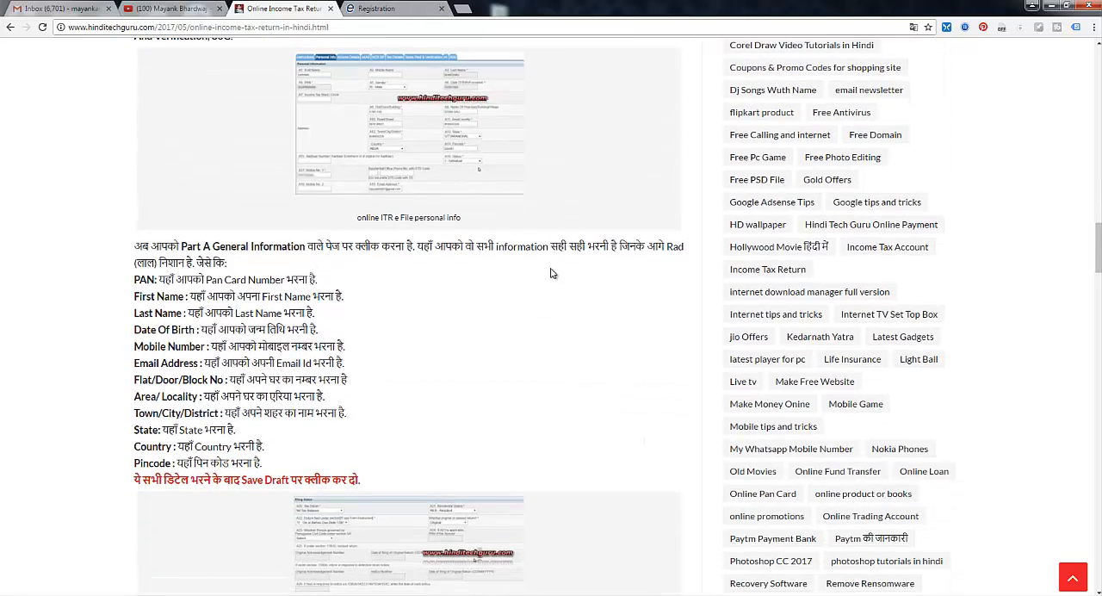
scroll(552, 273, "down", 4)
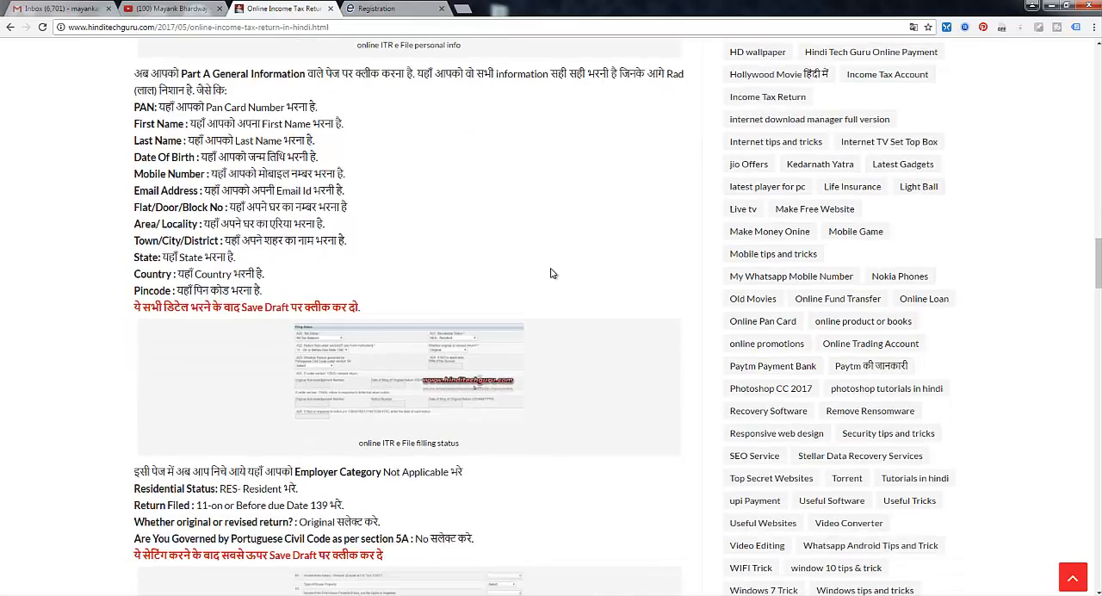
scroll(552, 274, "down", 4)
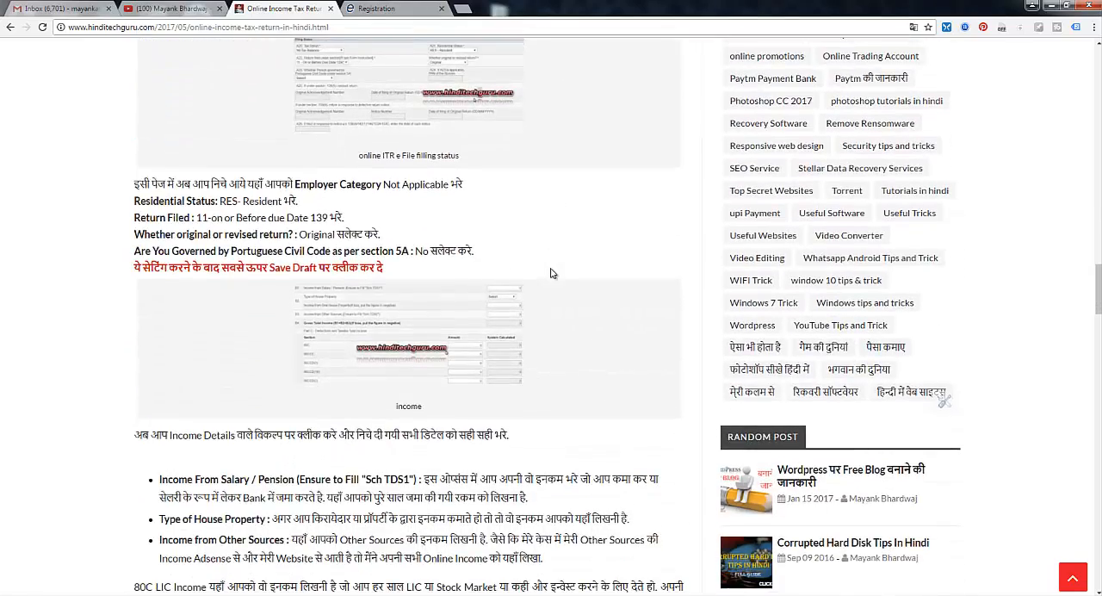
scroll(551, 273, "down", 2)
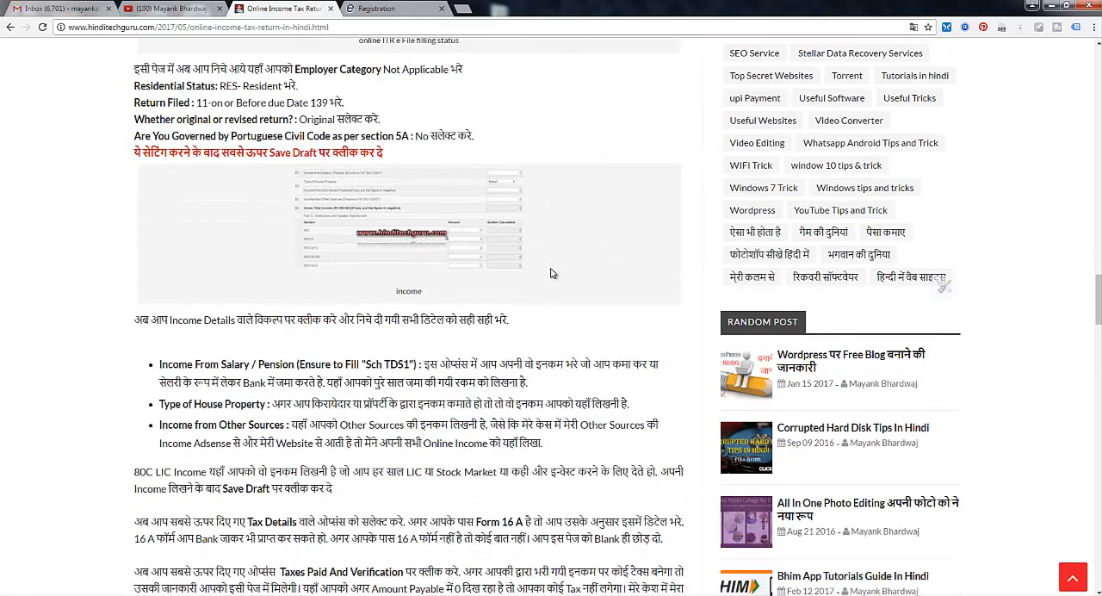
scroll(552, 274, "down", 2)
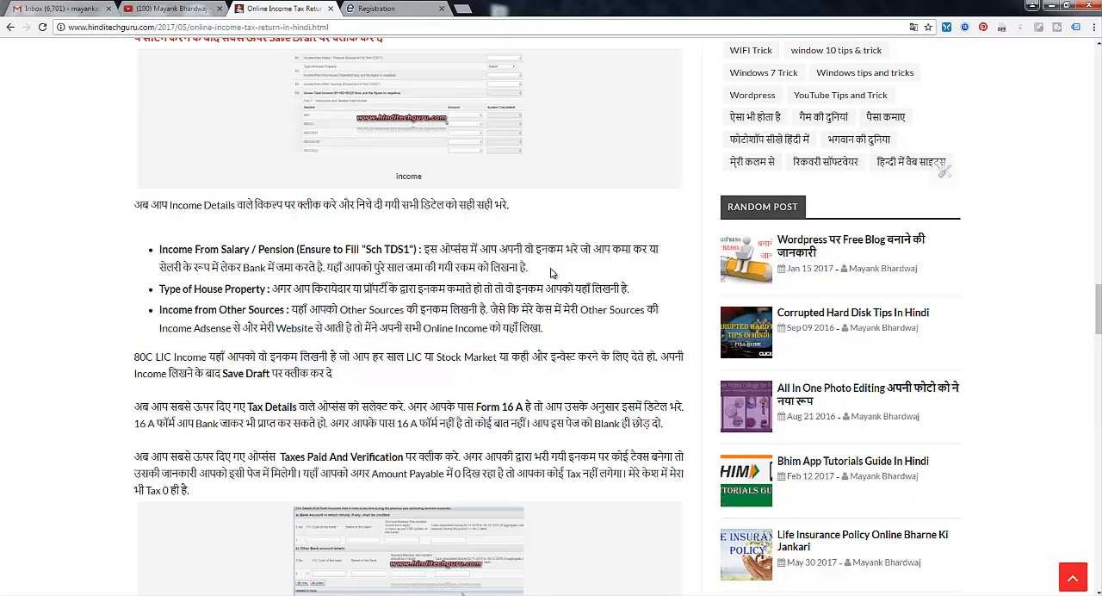
scroll(552, 274, "down", 5)
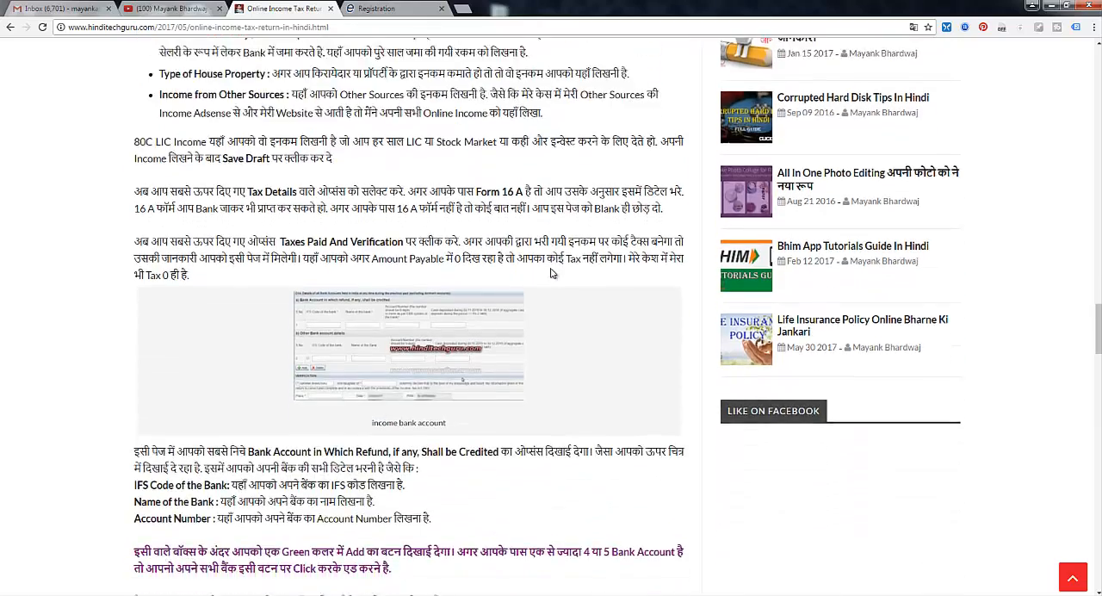
scroll(552, 274, "down", 3)
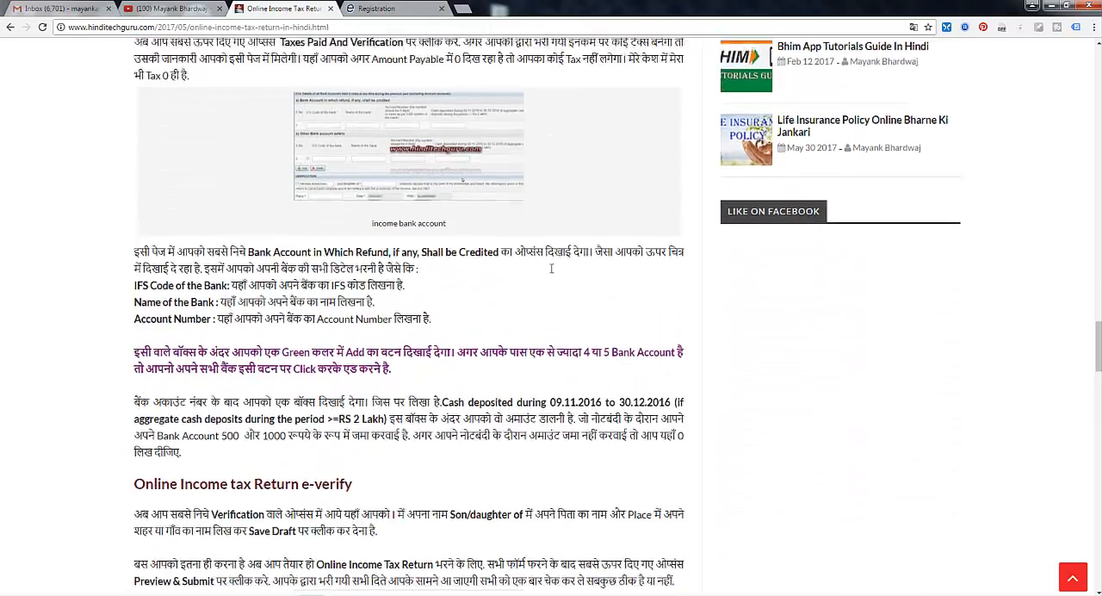
scroll(552, 274, "down", 3)
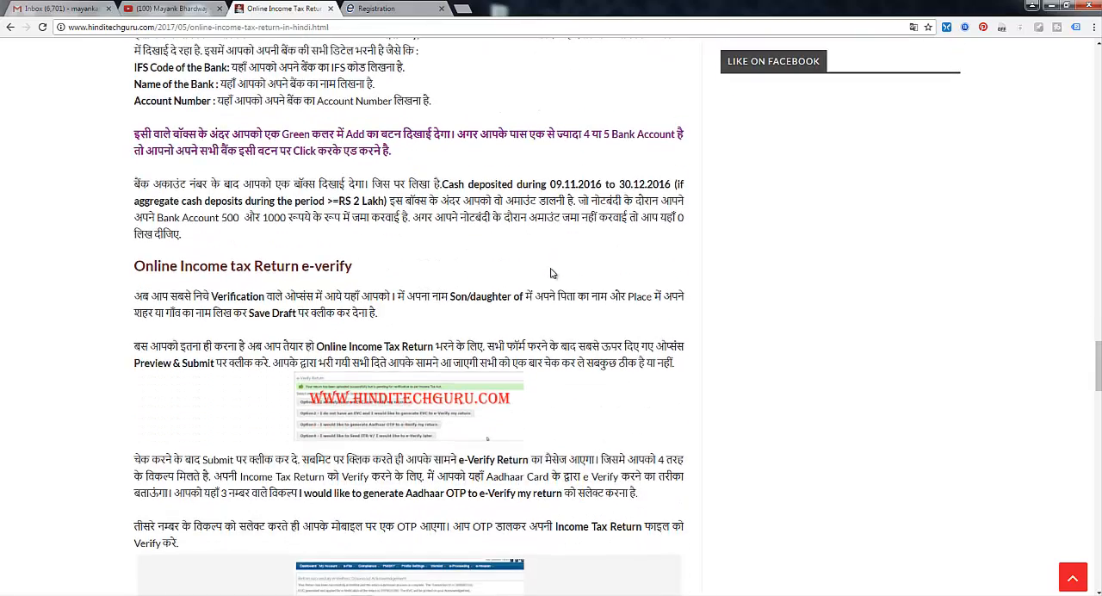
scroll(552, 274, "down", 3)
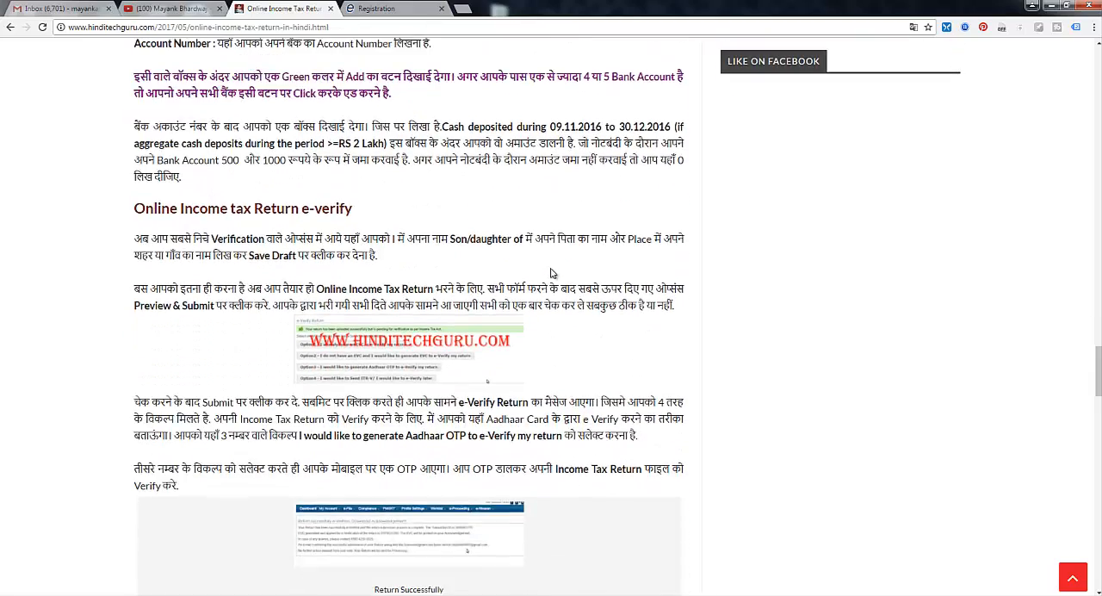